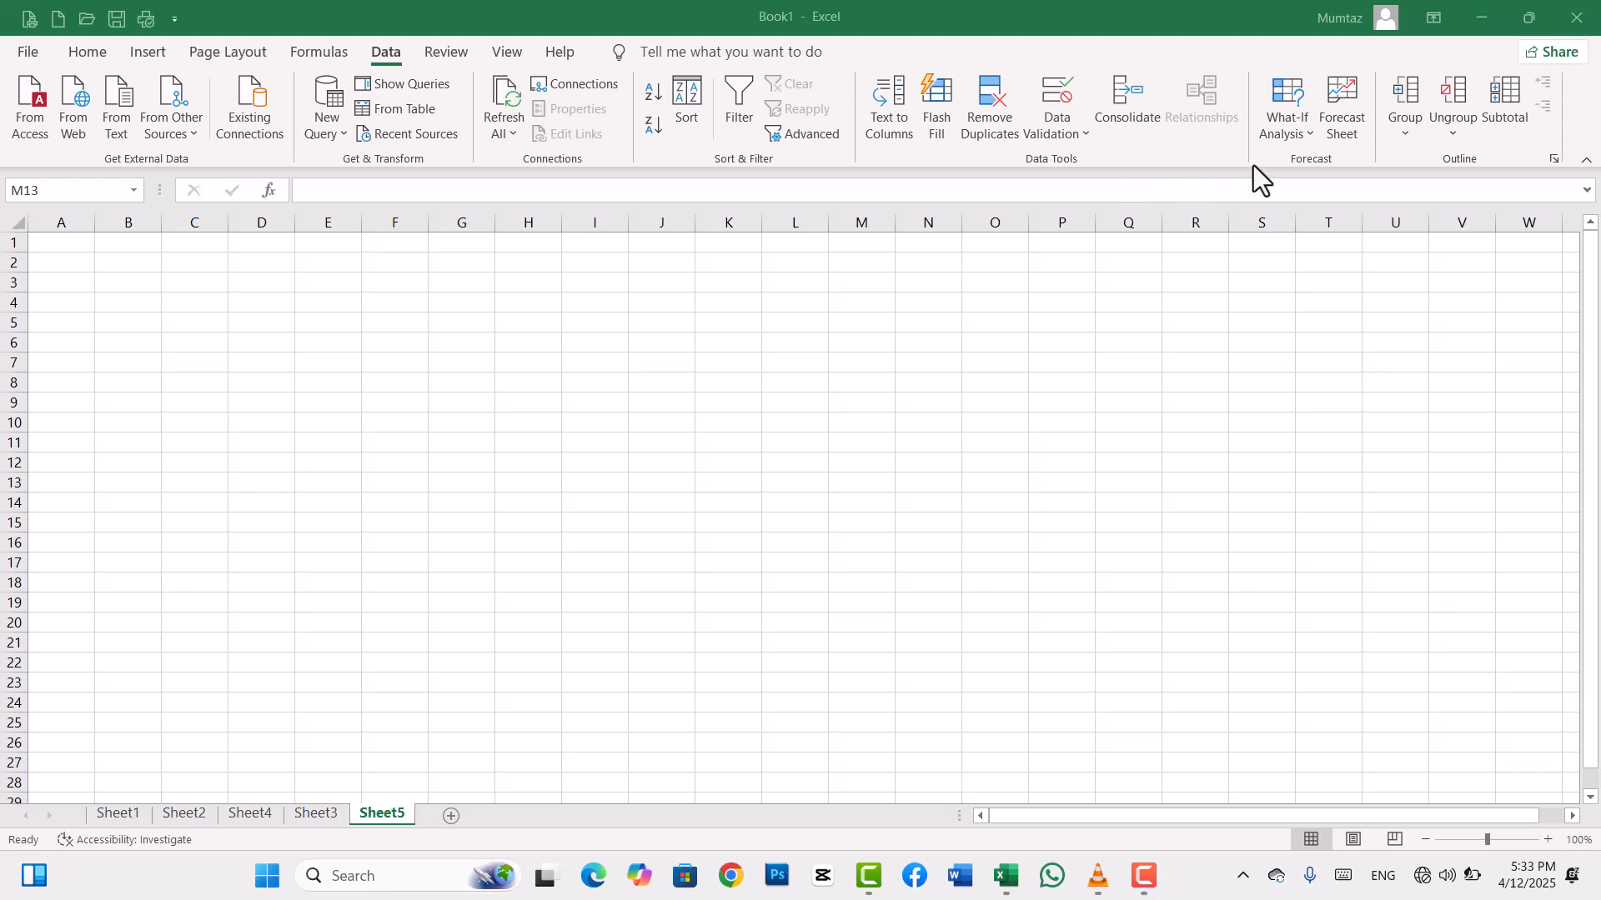
pyautogui.click(1311, 131)
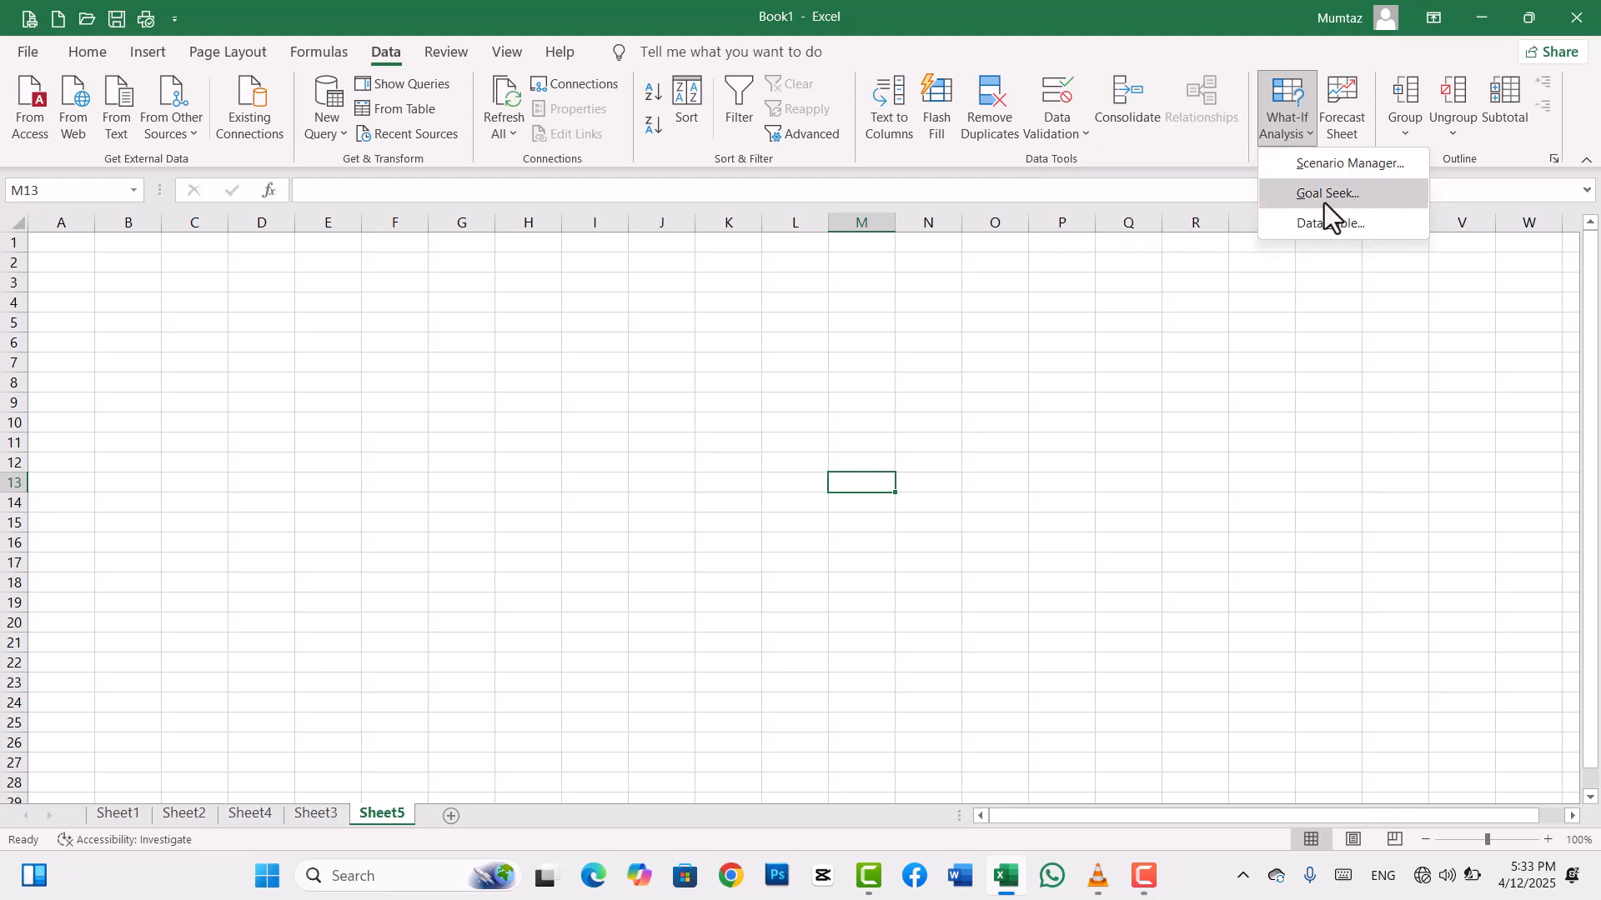
pyautogui.click(1317, 320)
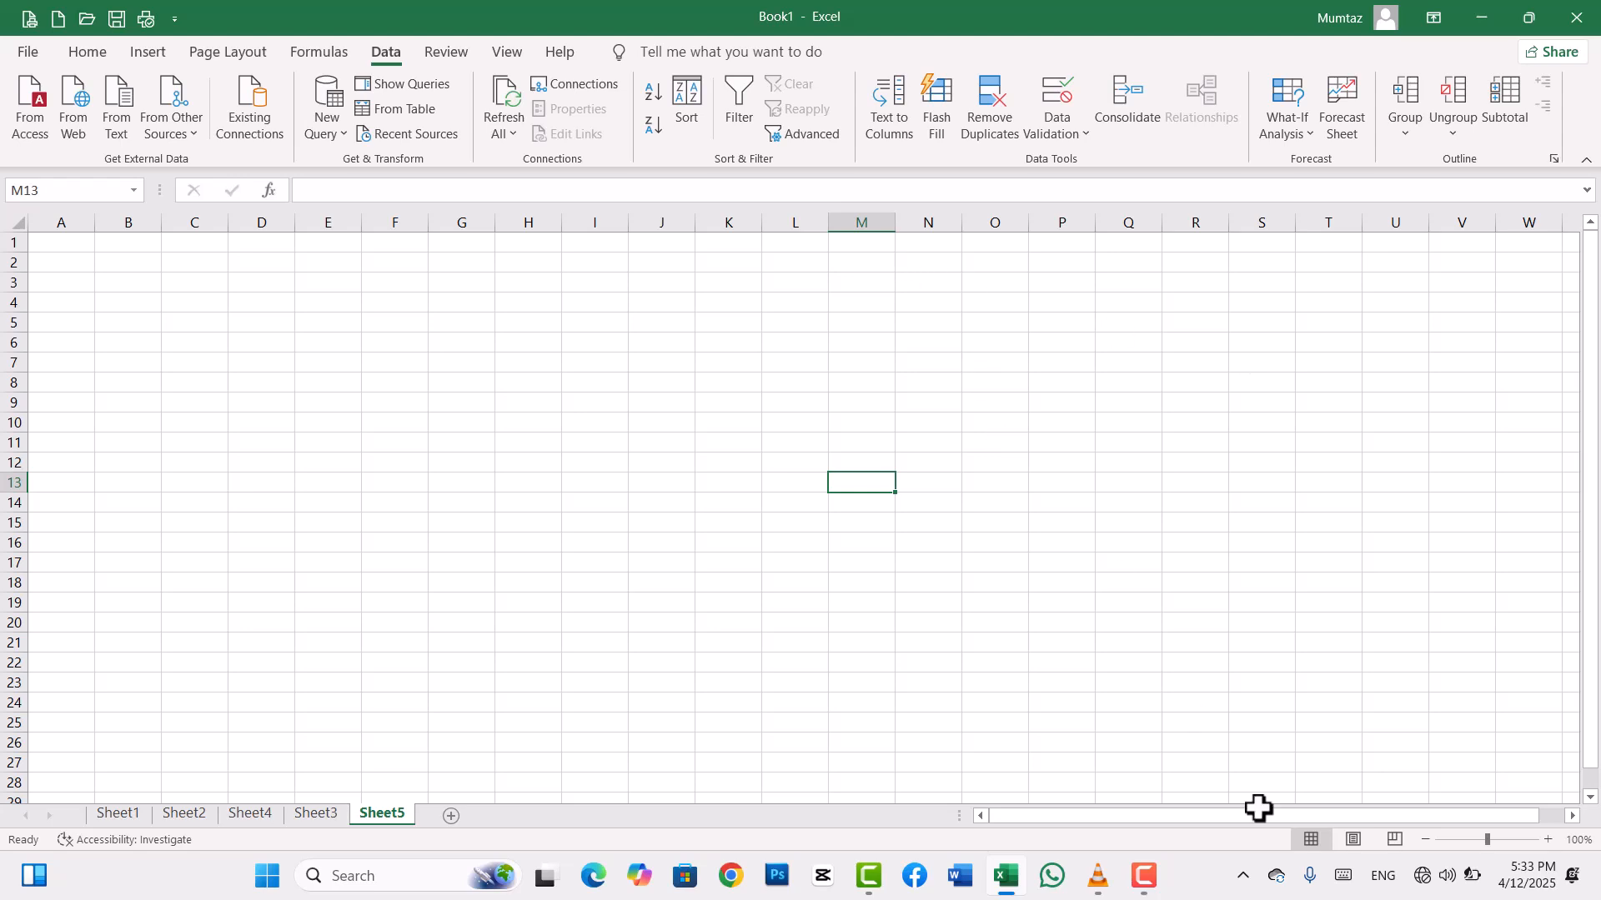
# Enter the date 4/12/2025 in cell D1 and fill the daily date series down to D12
pyautogui.moveTo(1485, 839); pyautogui.dragTo(1494, 841)
pyautogui.click(220, 263)
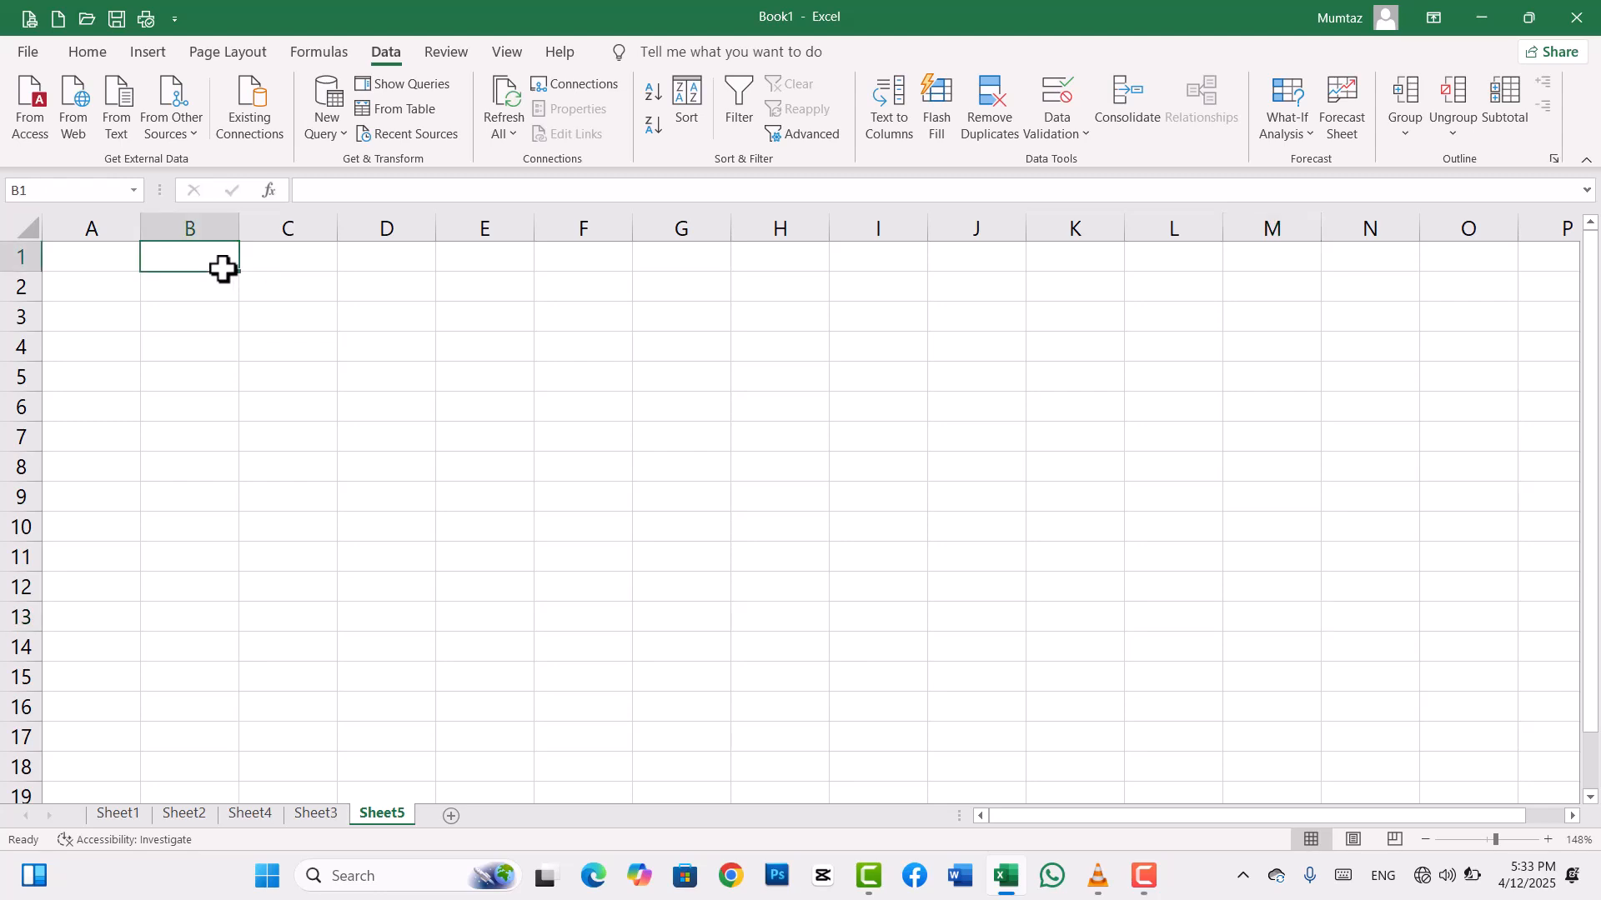
pyautogui.click(305, 265)
pyautogui.click(377, 270)
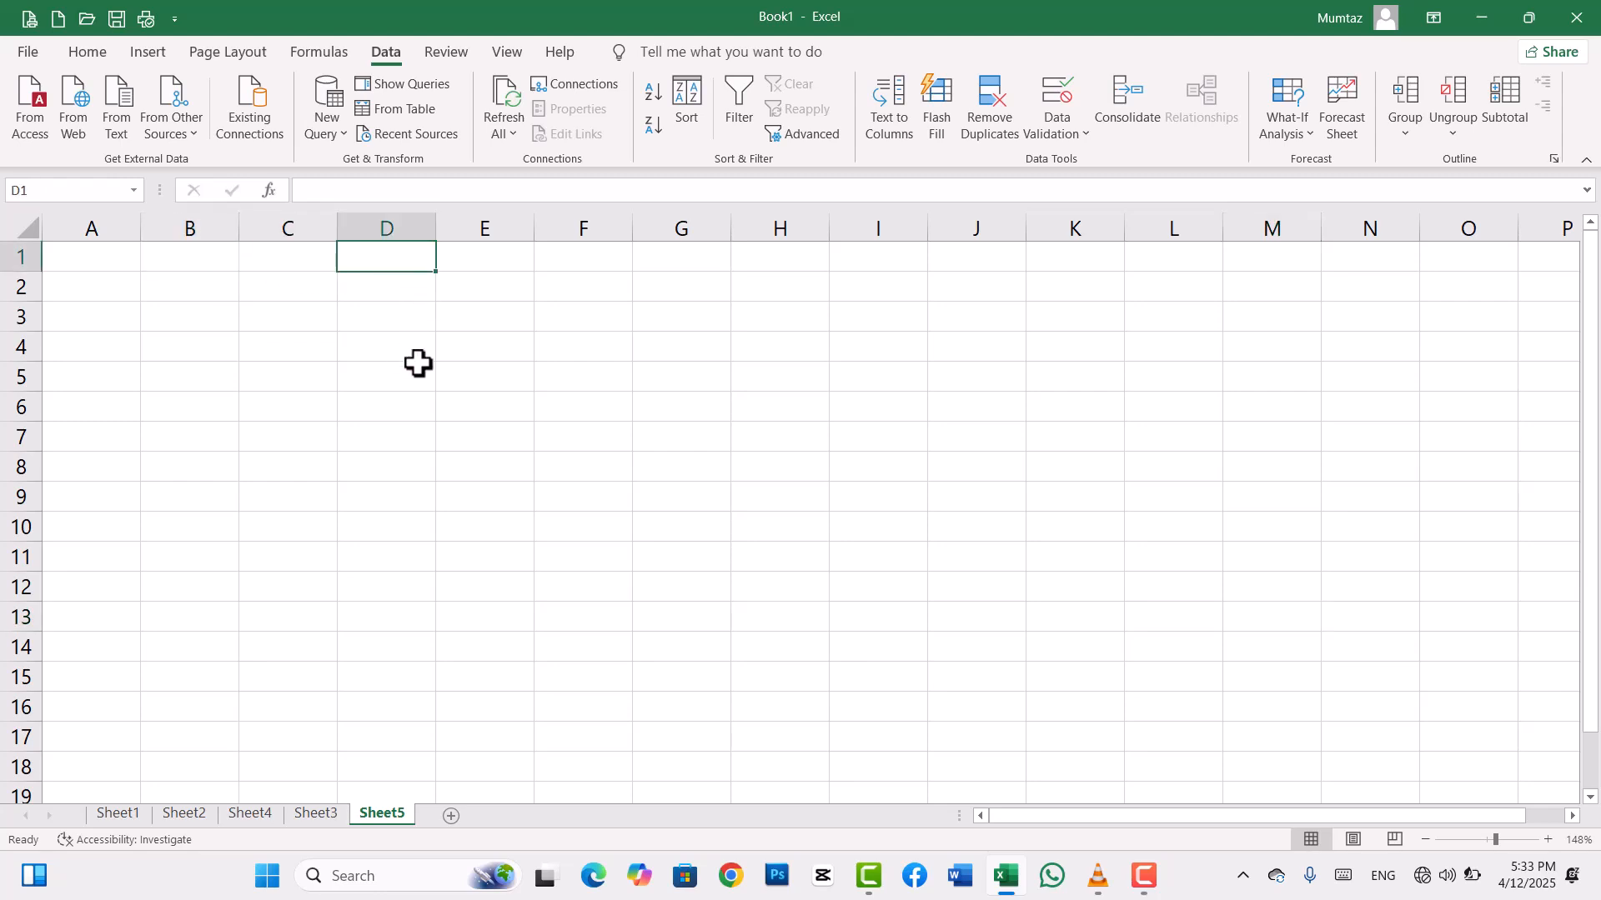
pyautogui.press('BackSpace')
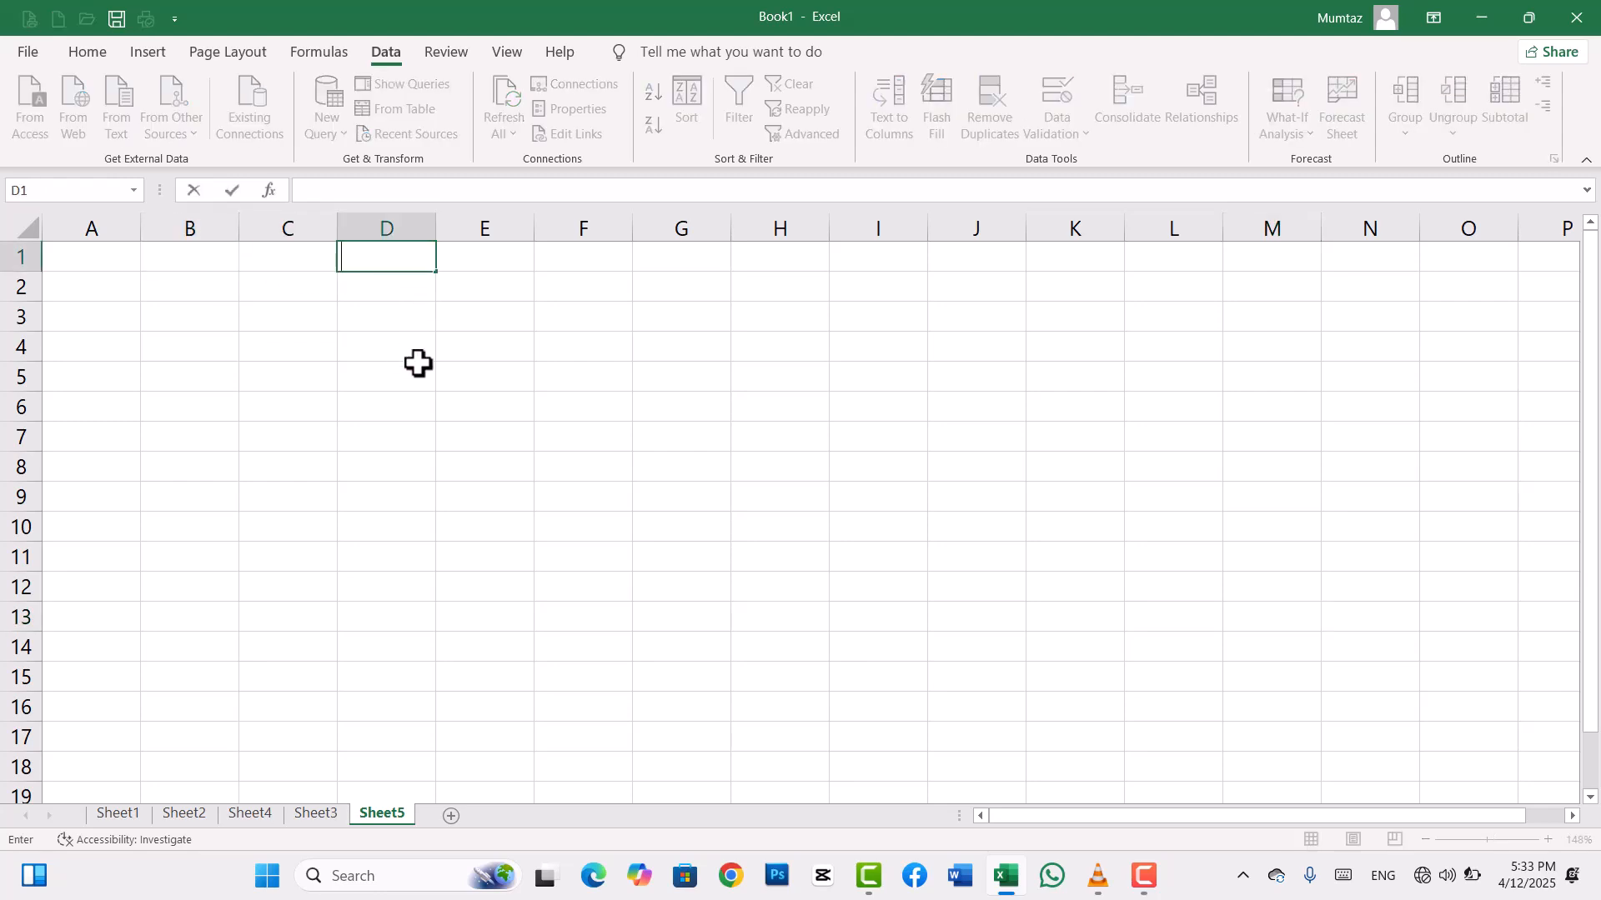
pyautogui.hotkey('ctrl', ';')
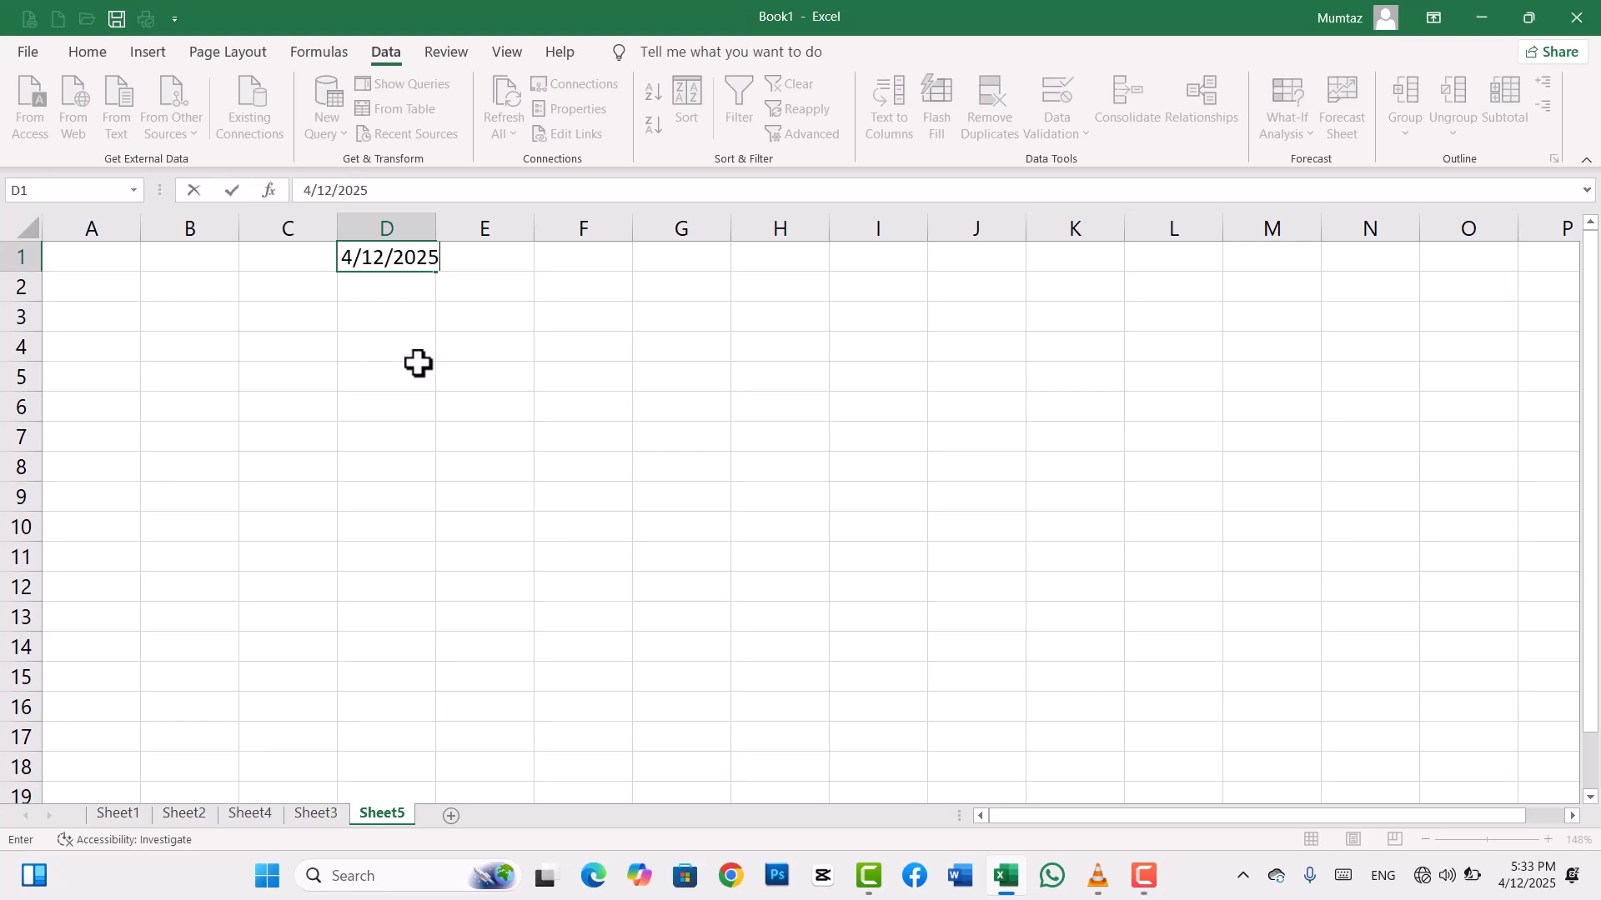
pyautogui.click(584, 344)
pyautogui.click(424, 262)
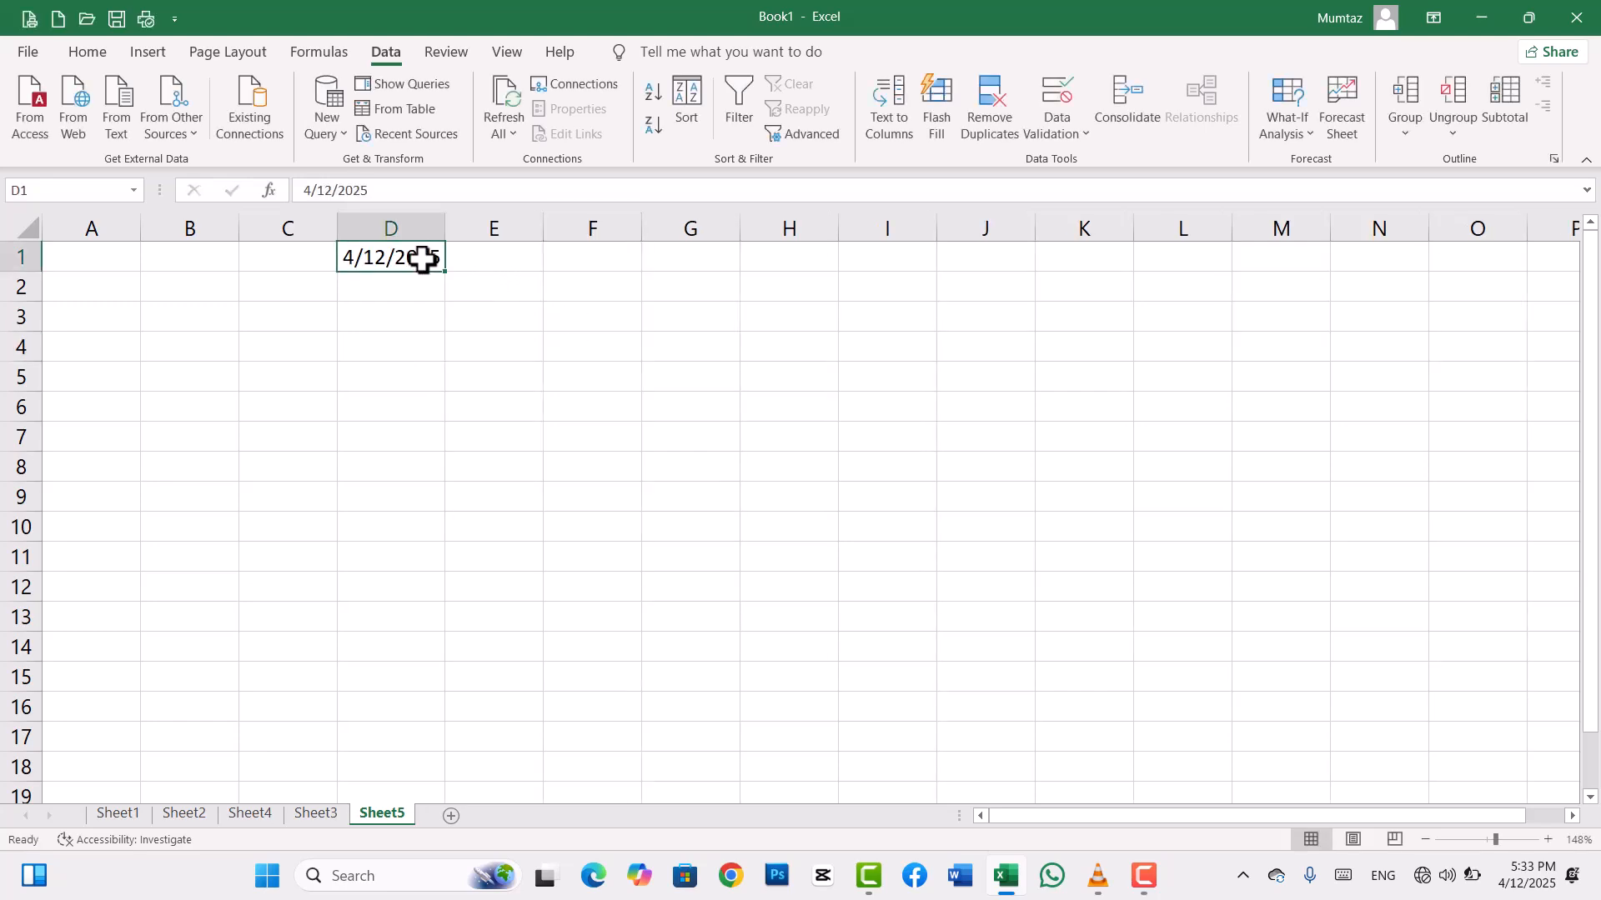
pyautogui.moveTo(446, 273); pyautogui.dragTo(444, 598)
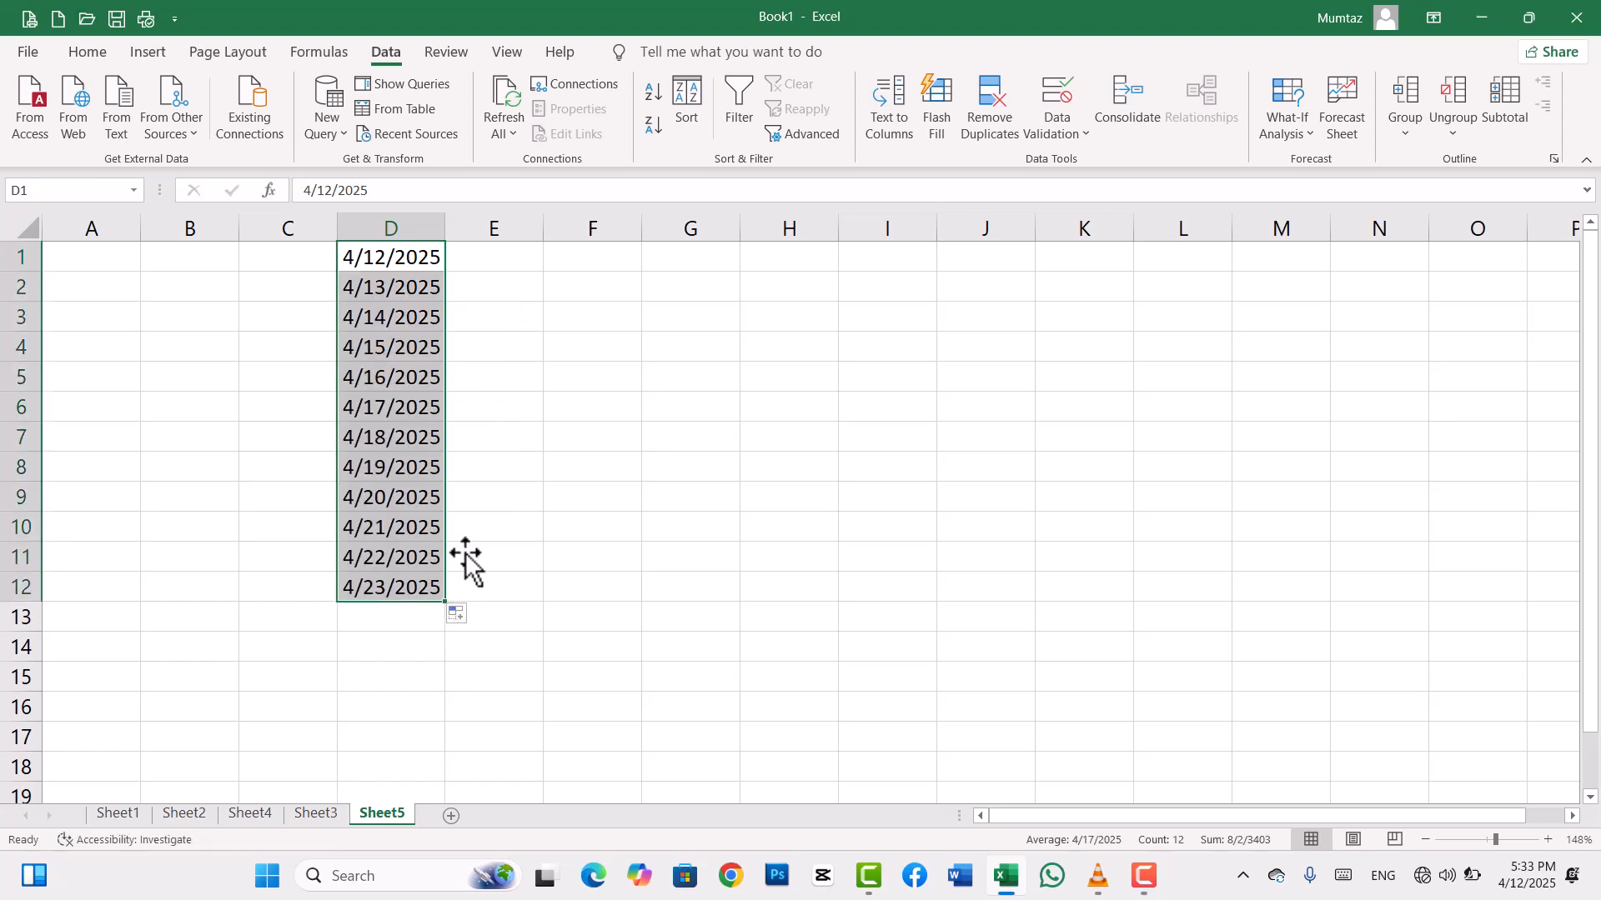
# Move the dates in D1:D12 down two rows so the list starts in D3
pyautogui.click(505, 263)
pyautogui.moveTo(415, 250); pyautogui.dragTo(384, 653)
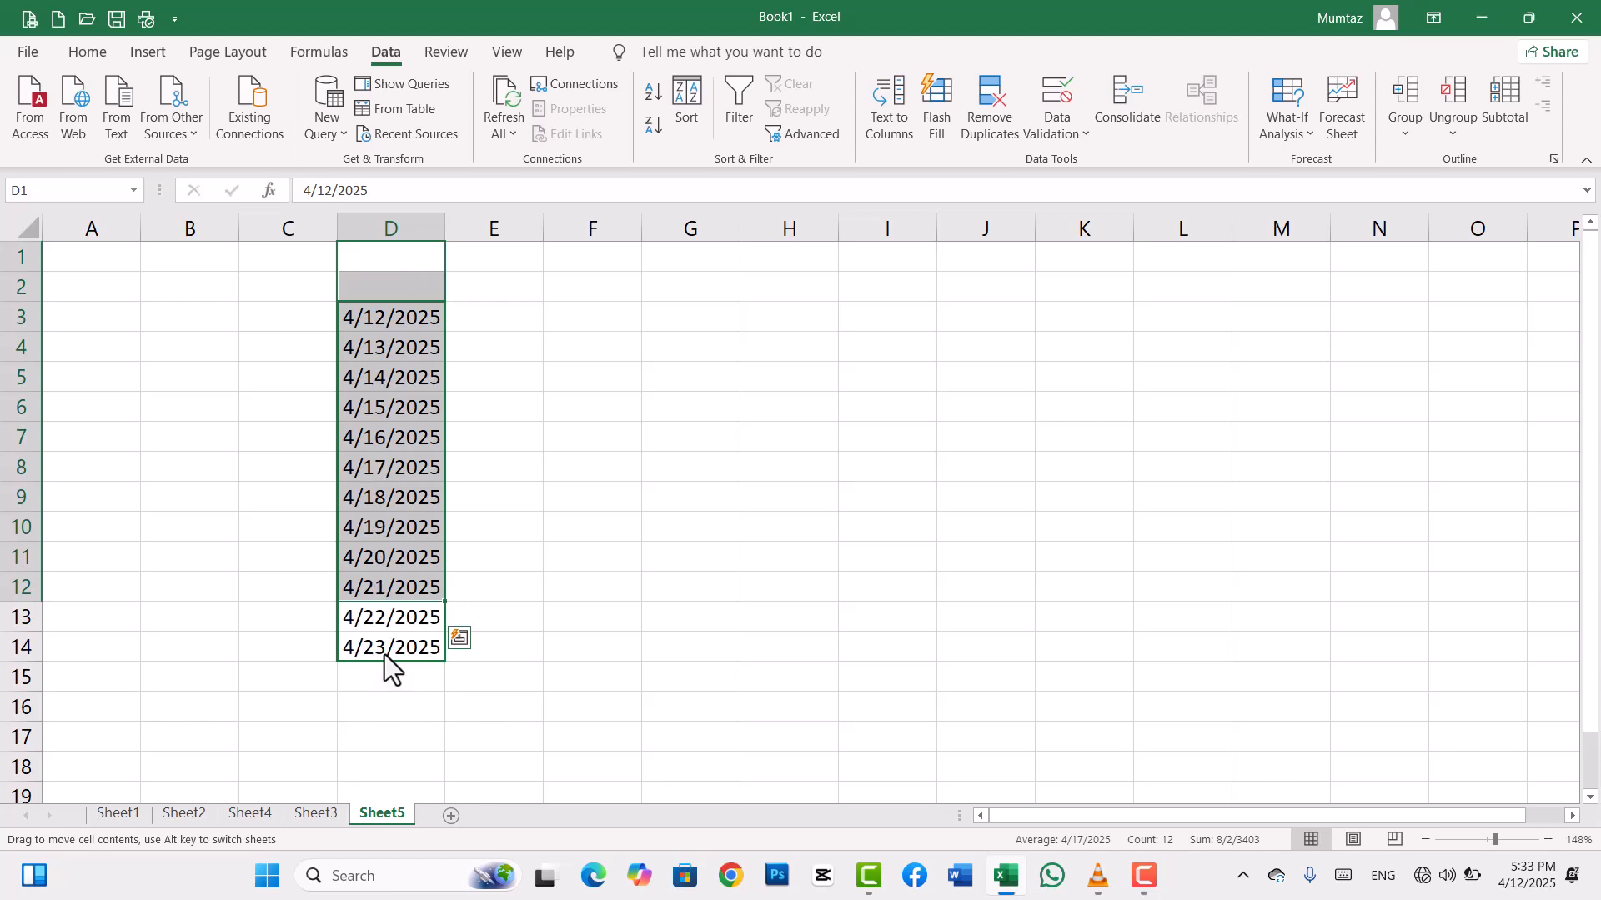
pyautogui.click(593, 525)
# Enter the column headers Date in D1 and Revenue in E1
pyautogui.click(371, 291)
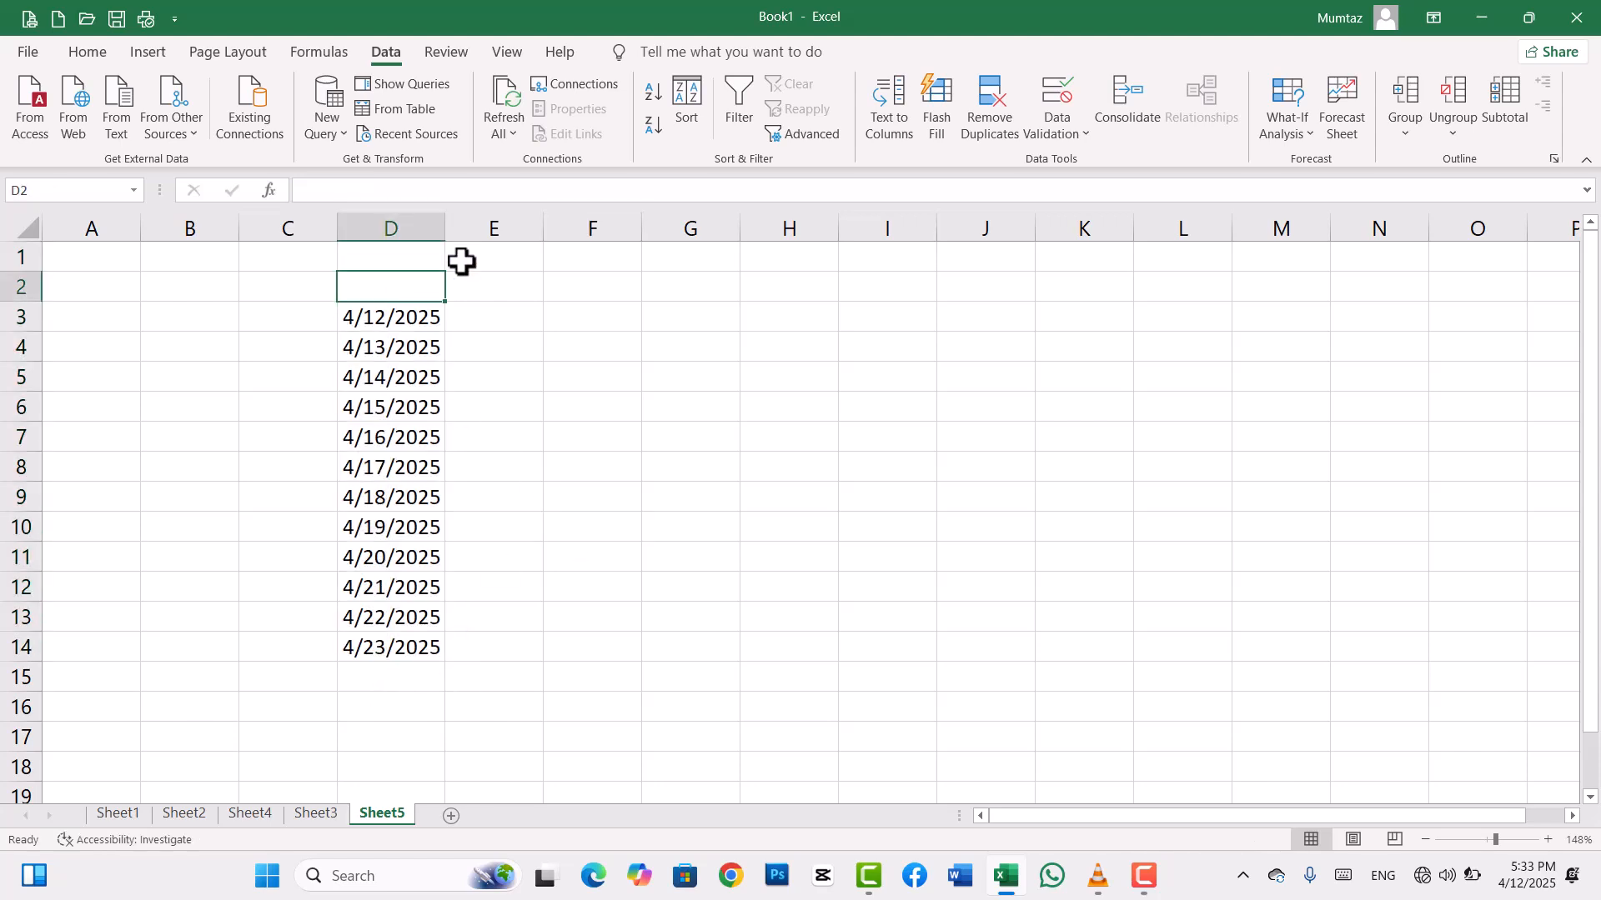
pyautogui.click(387, 261)
pyautogui.write('Date')
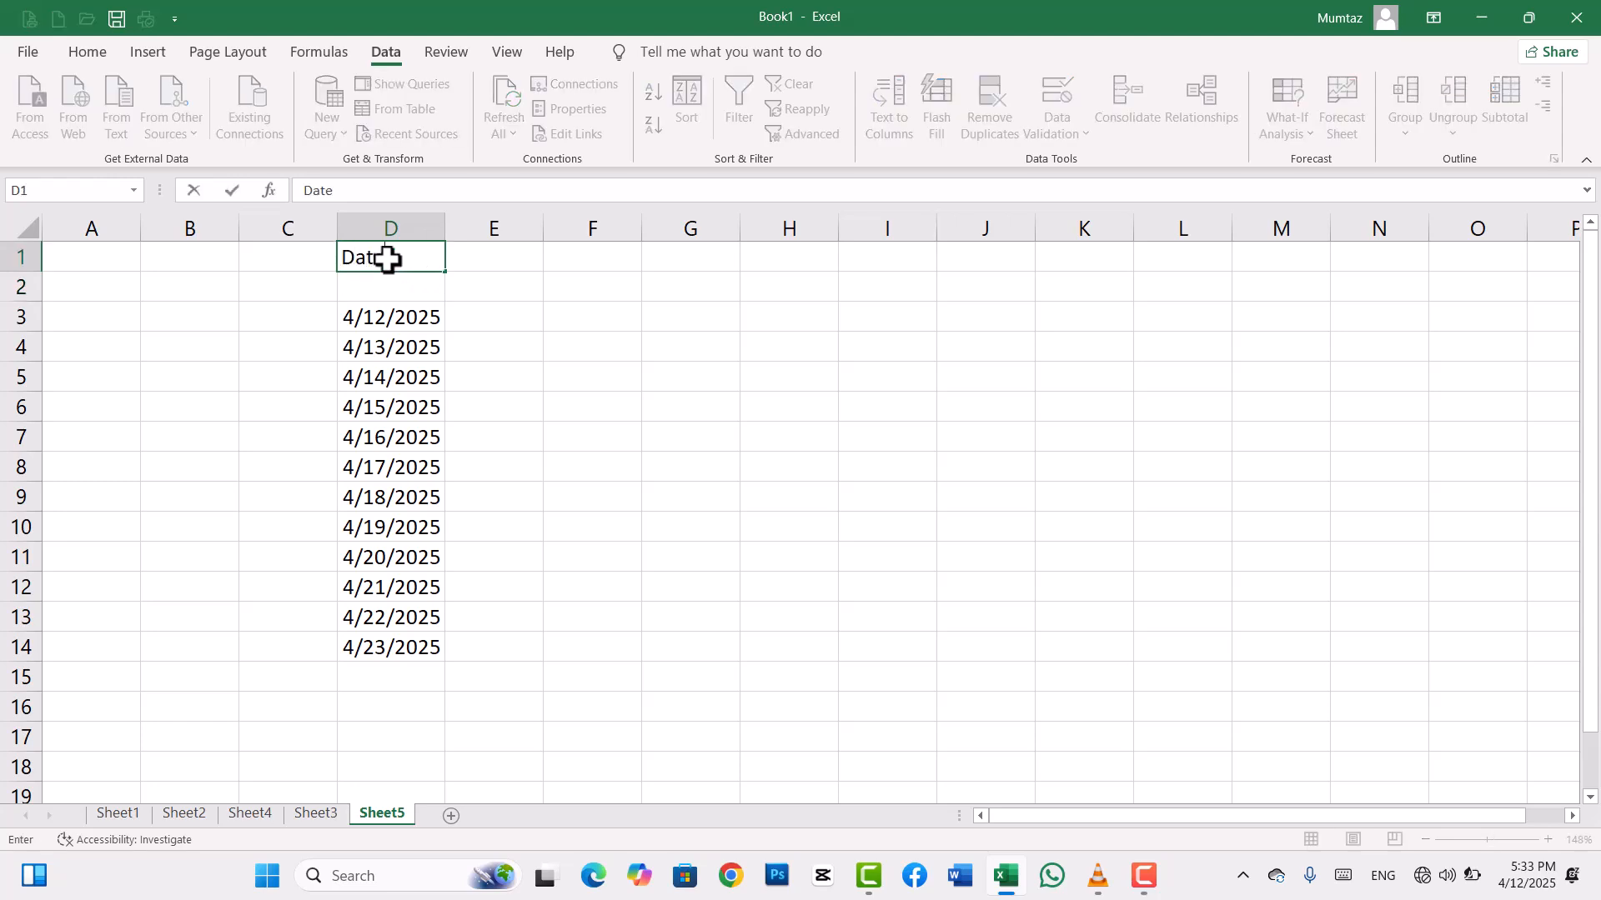
pyautogui.click(493, 275)
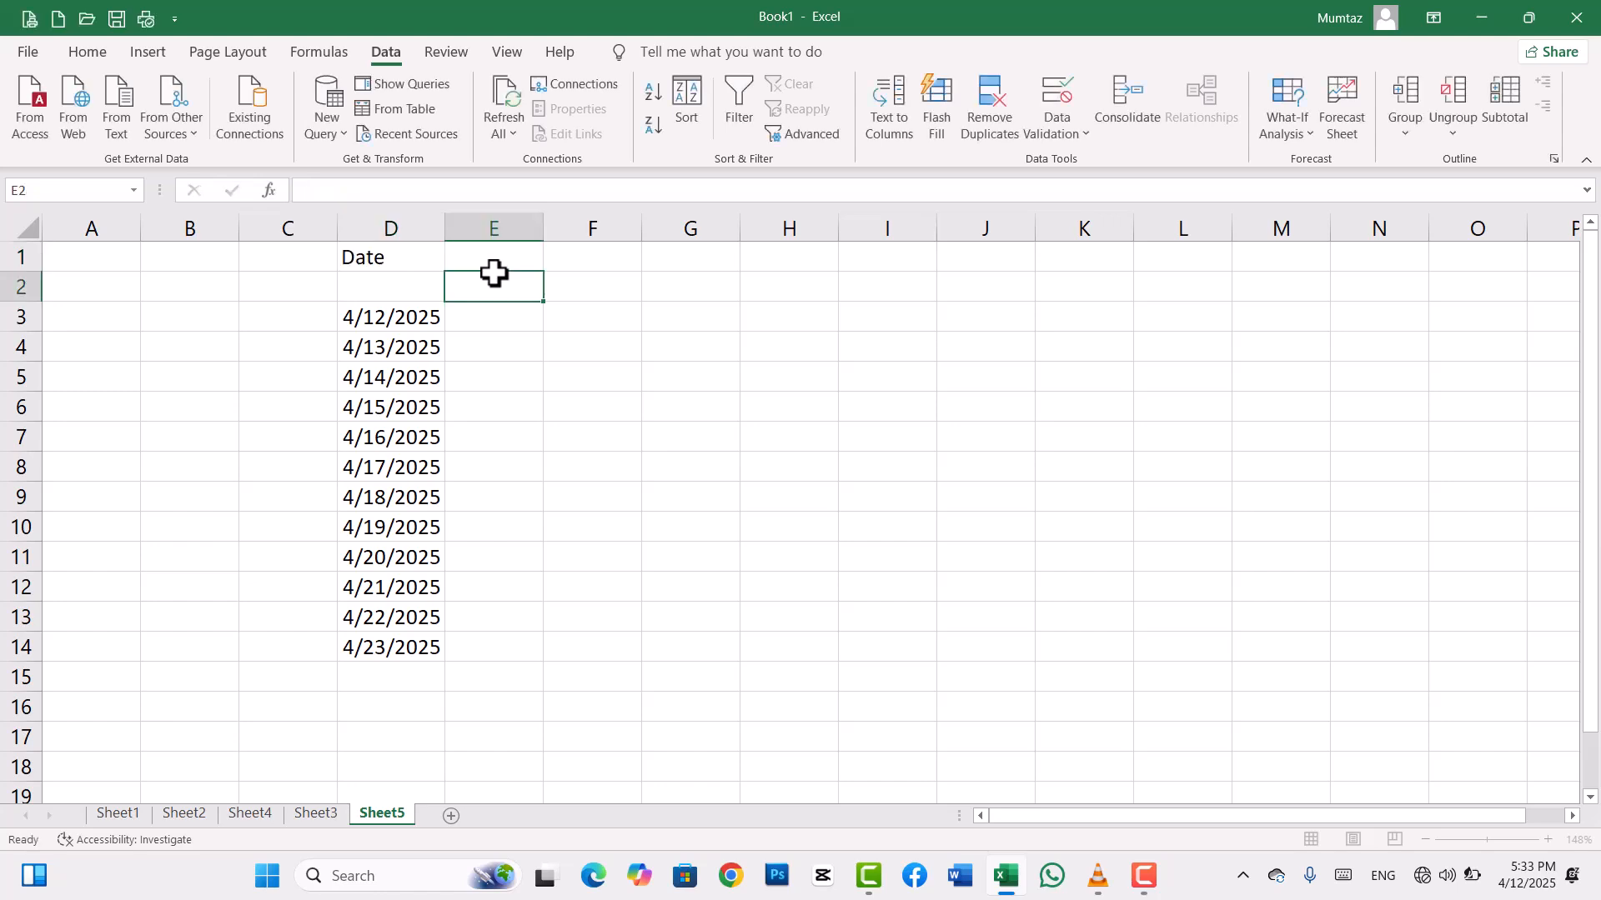
pyautogui.click(508, 252)
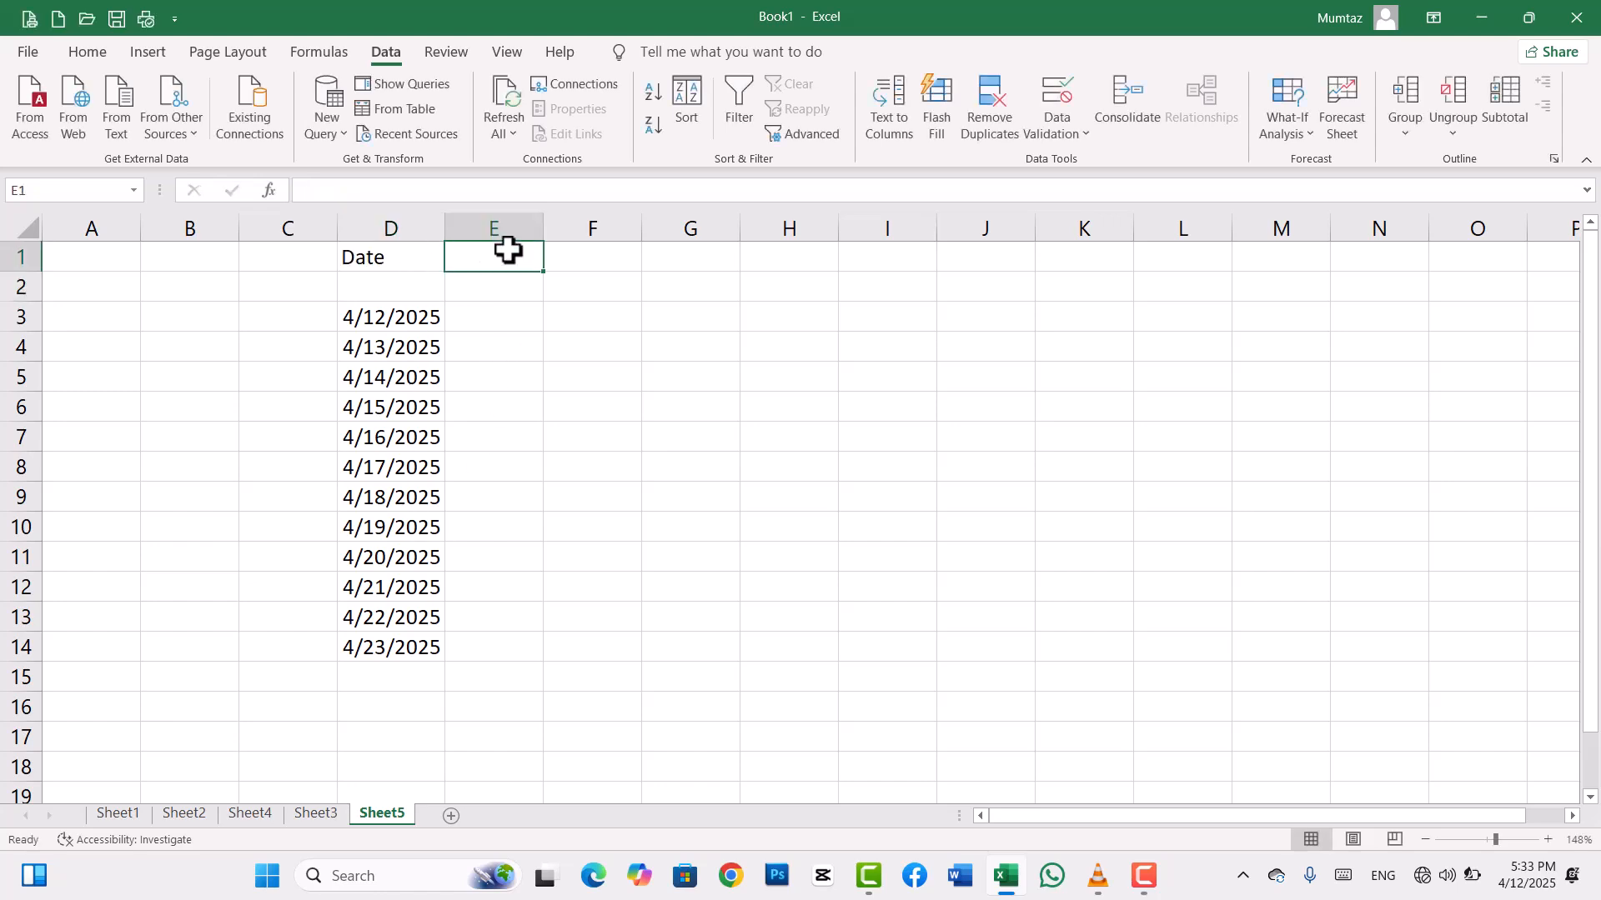
pyautogui.write('Reve')
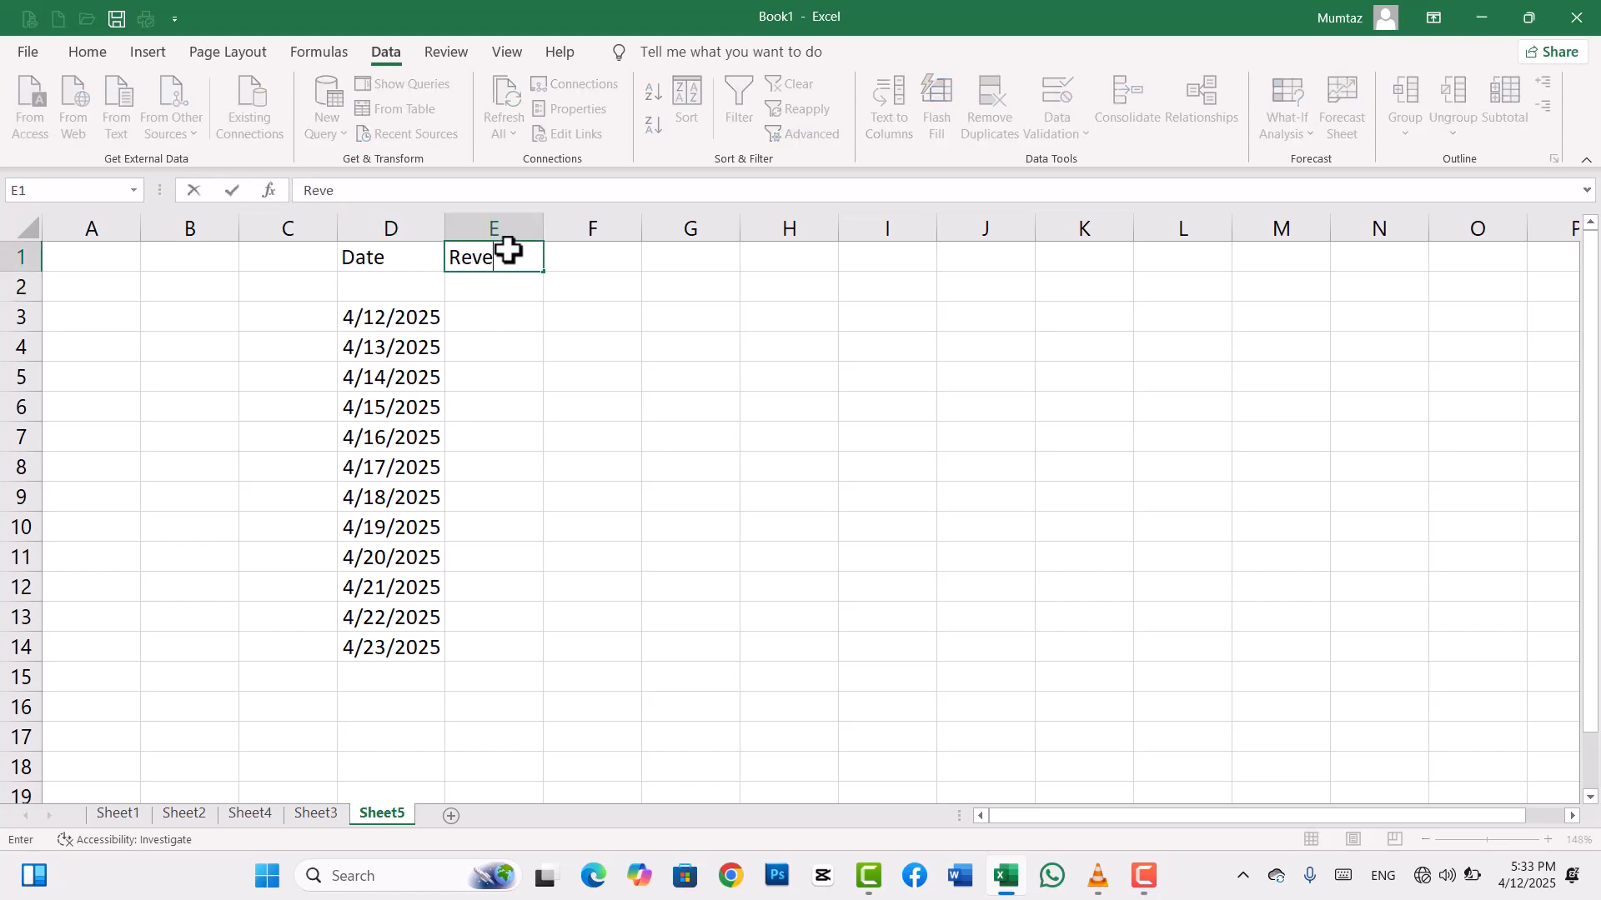
pyautogui.write('nue')
pyautogui.press('Return')
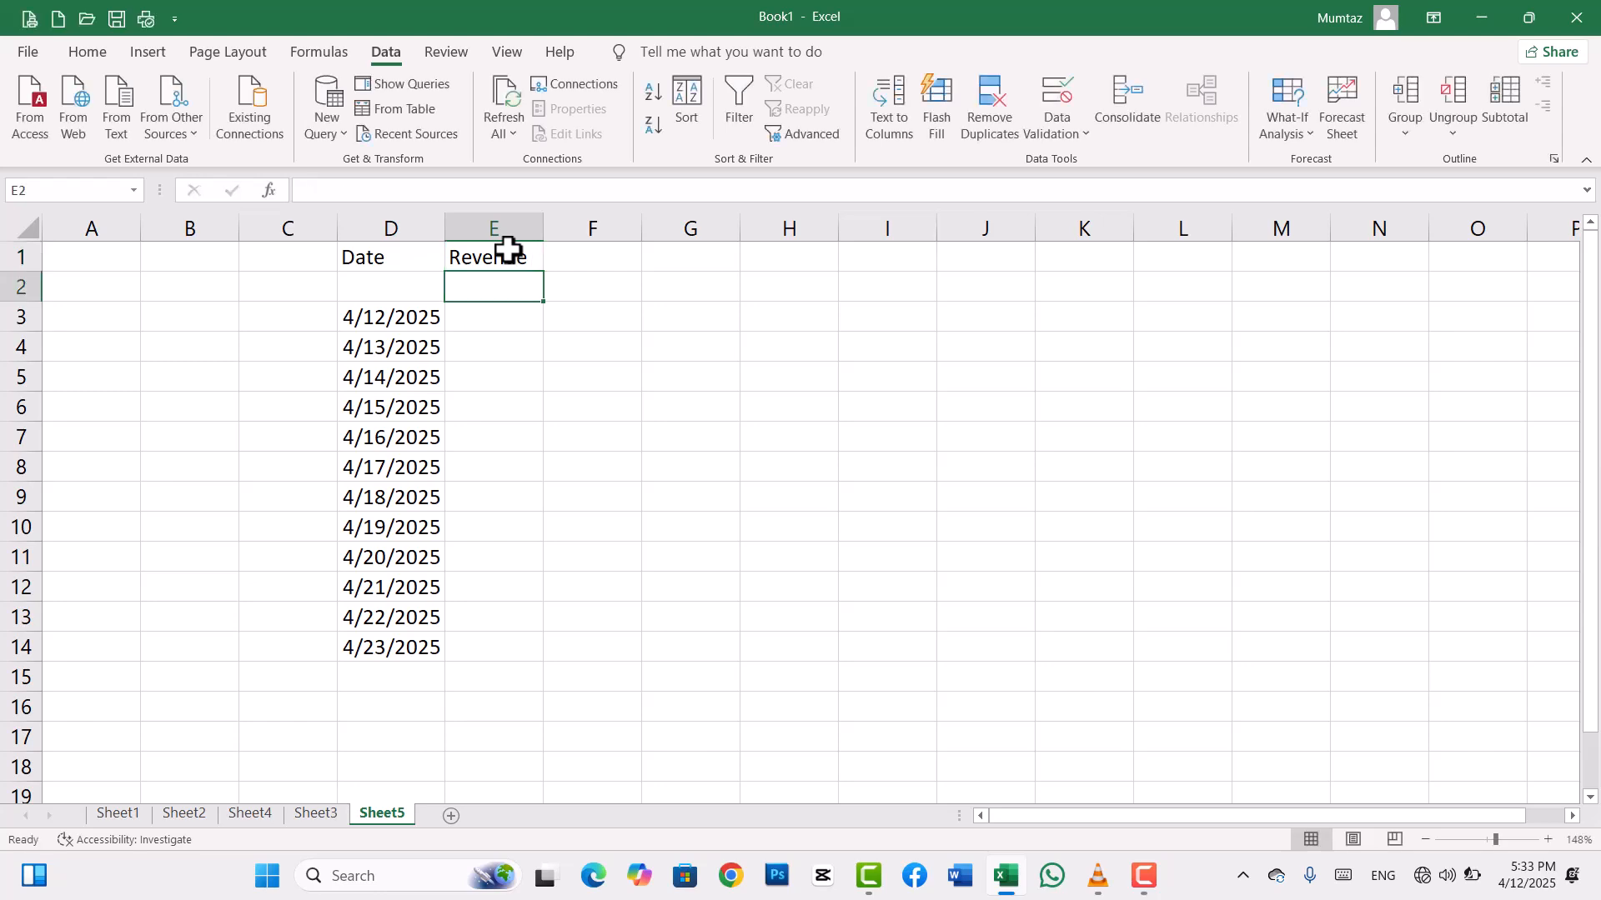
# Move the dates in D3:D14 up one row so they start in D2, directly below the Date header
pyautogui.moveTo(401, 317); pyautogui.dragTo(387, 641)
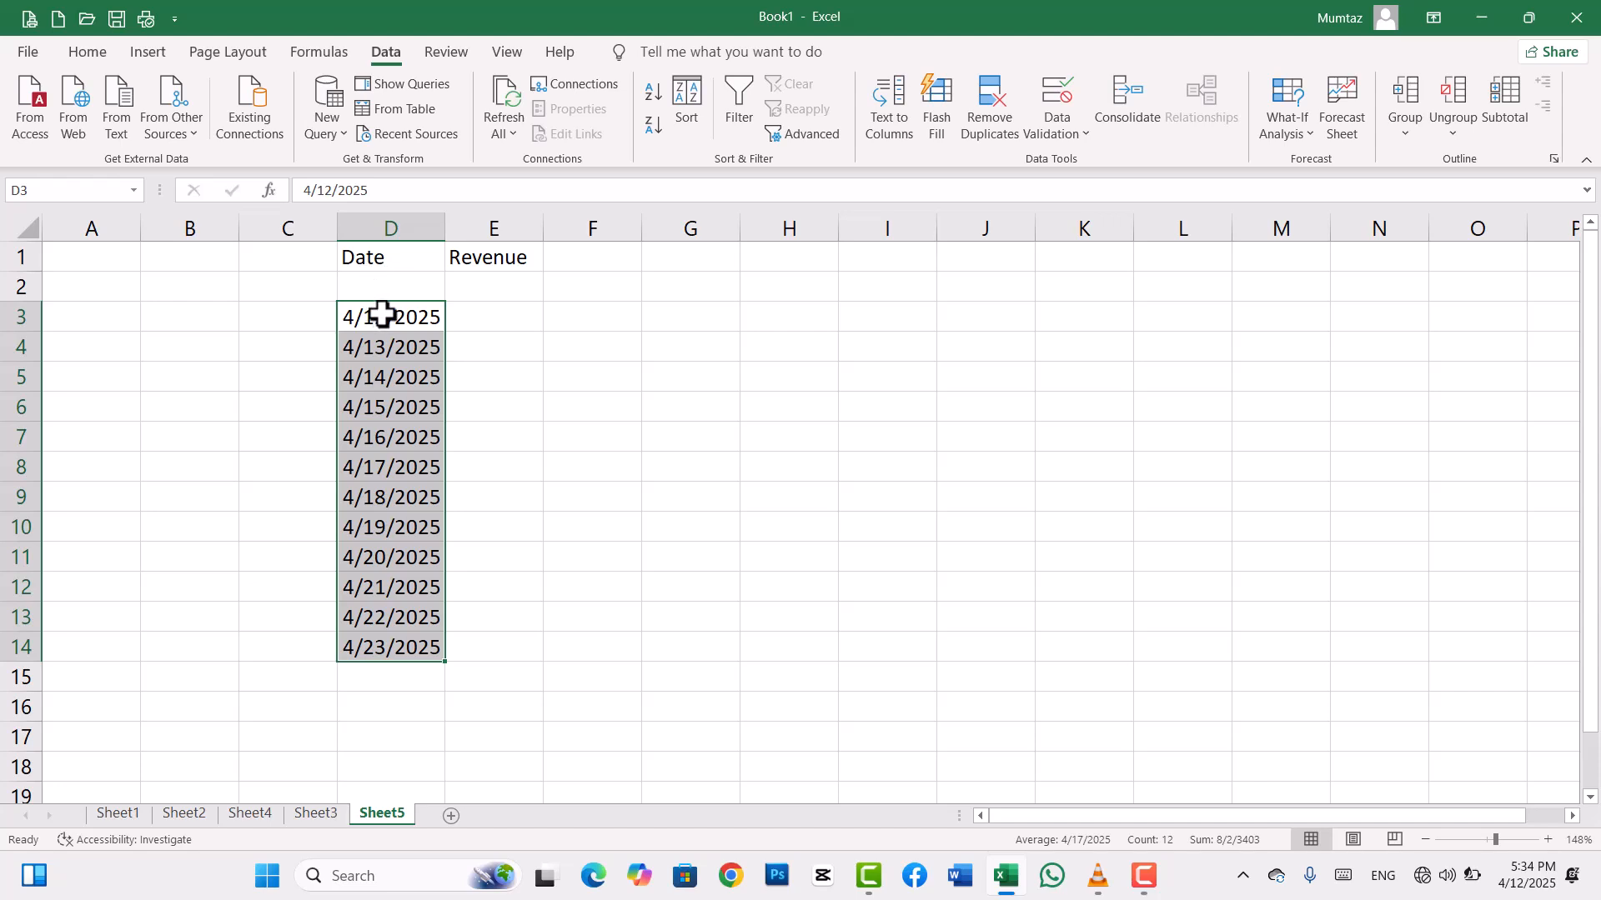
pyautogui.moveTo(385, 304); pyautogui.dragTo(388, 275)
pyautogui.click(511, 322)
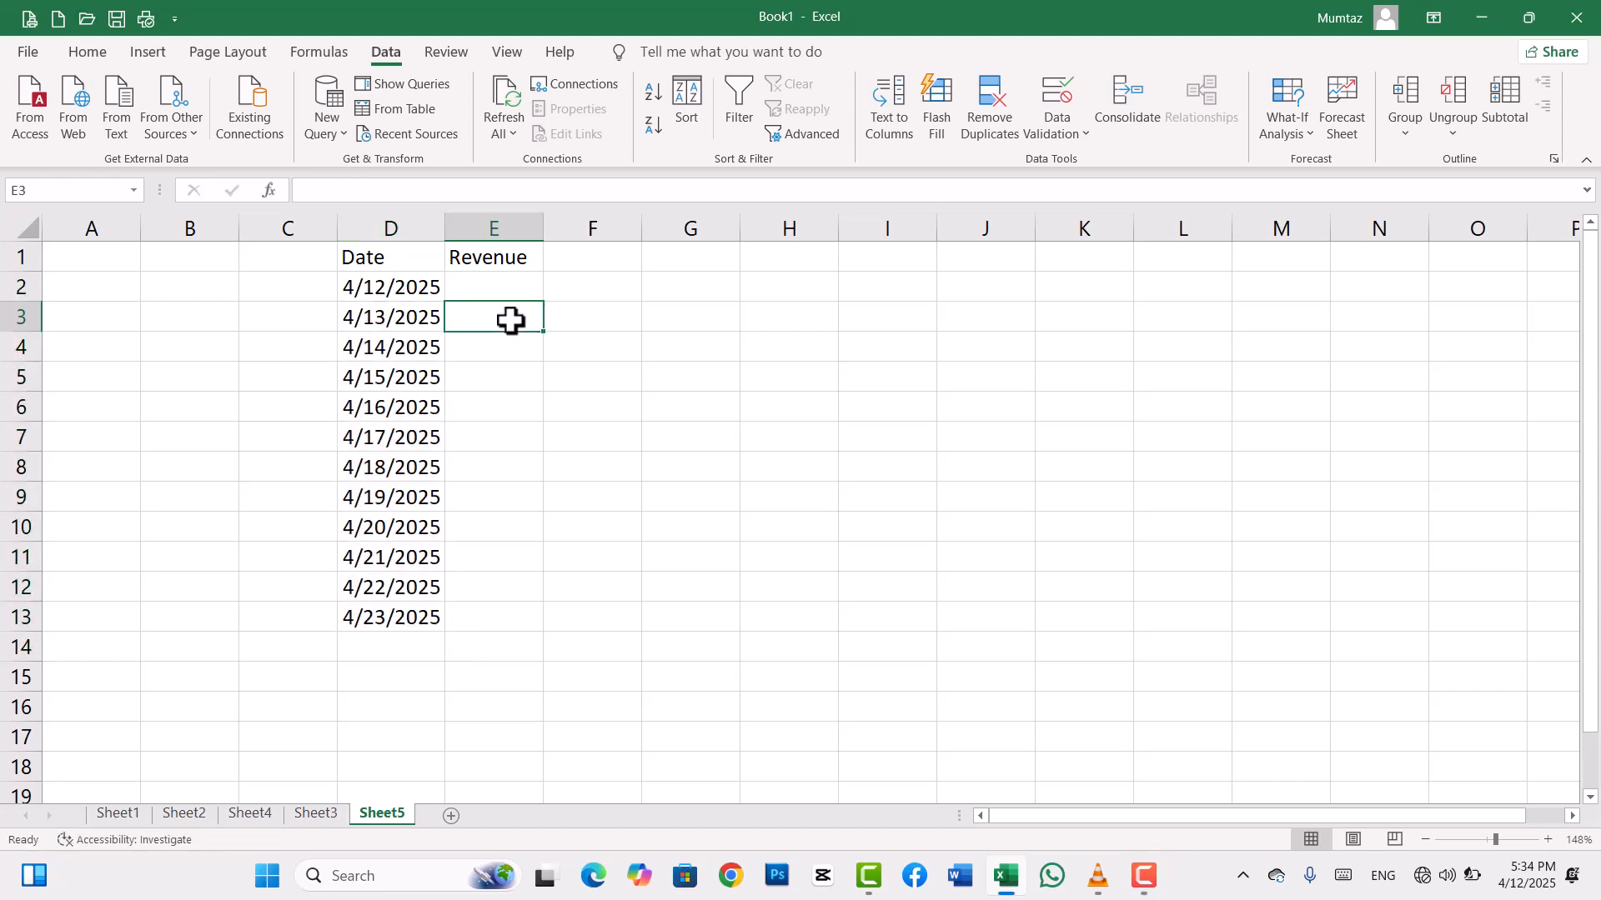
# Enter the revenue values 30000, 25000, 20000, 15000, 14000 and 12000 in cells E2 to E7
pyautogui.click(497, 295)
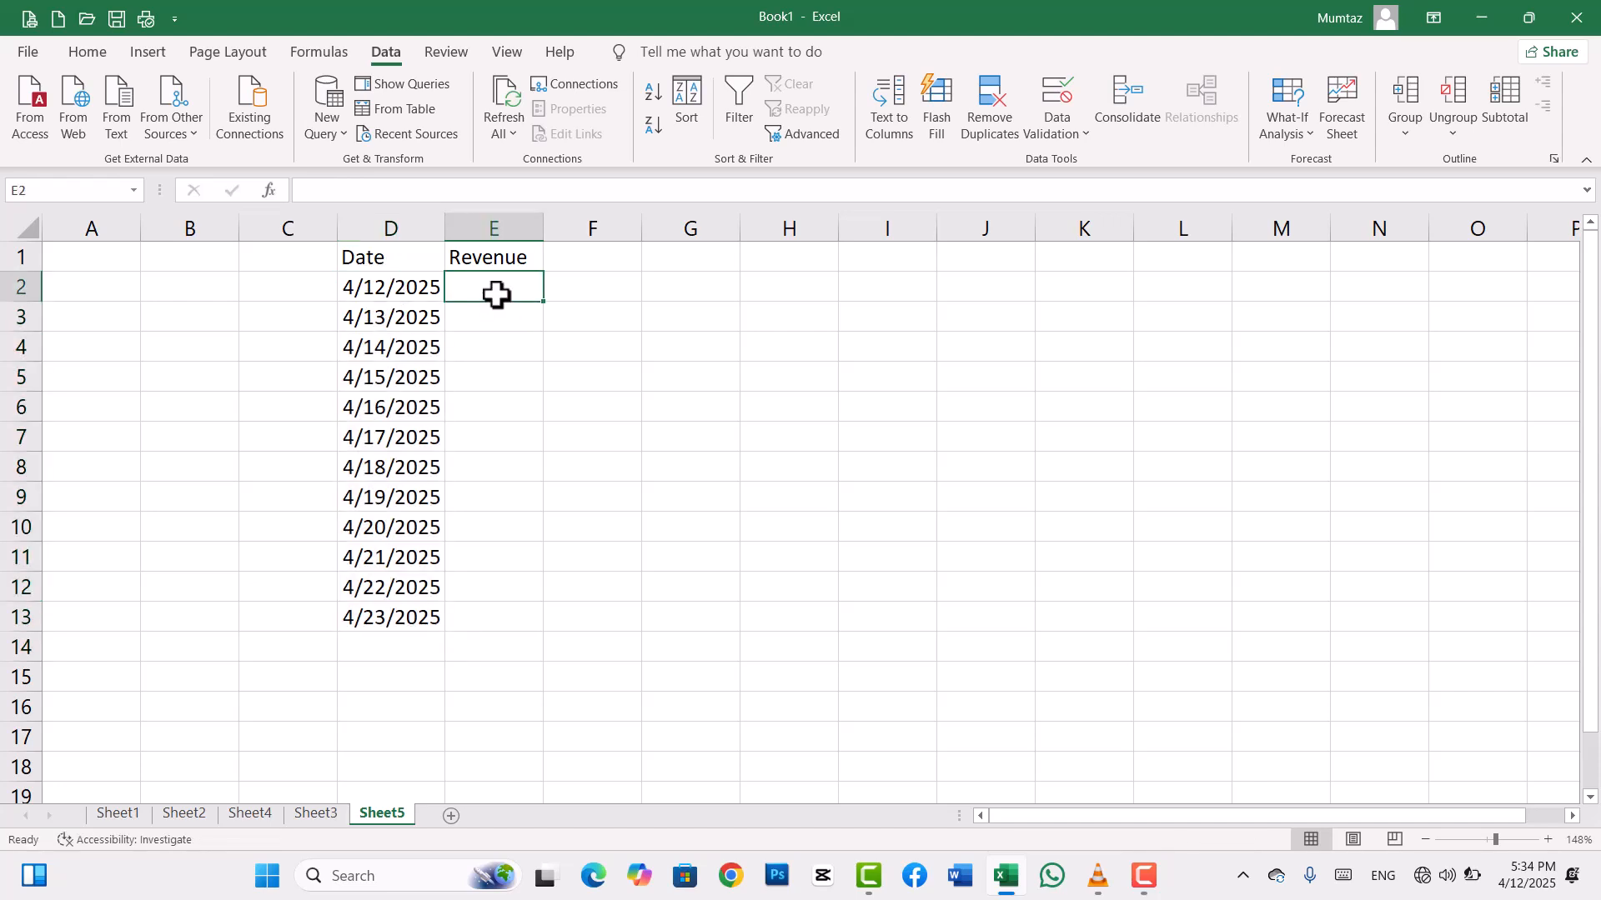
pyautogui.write('30000')
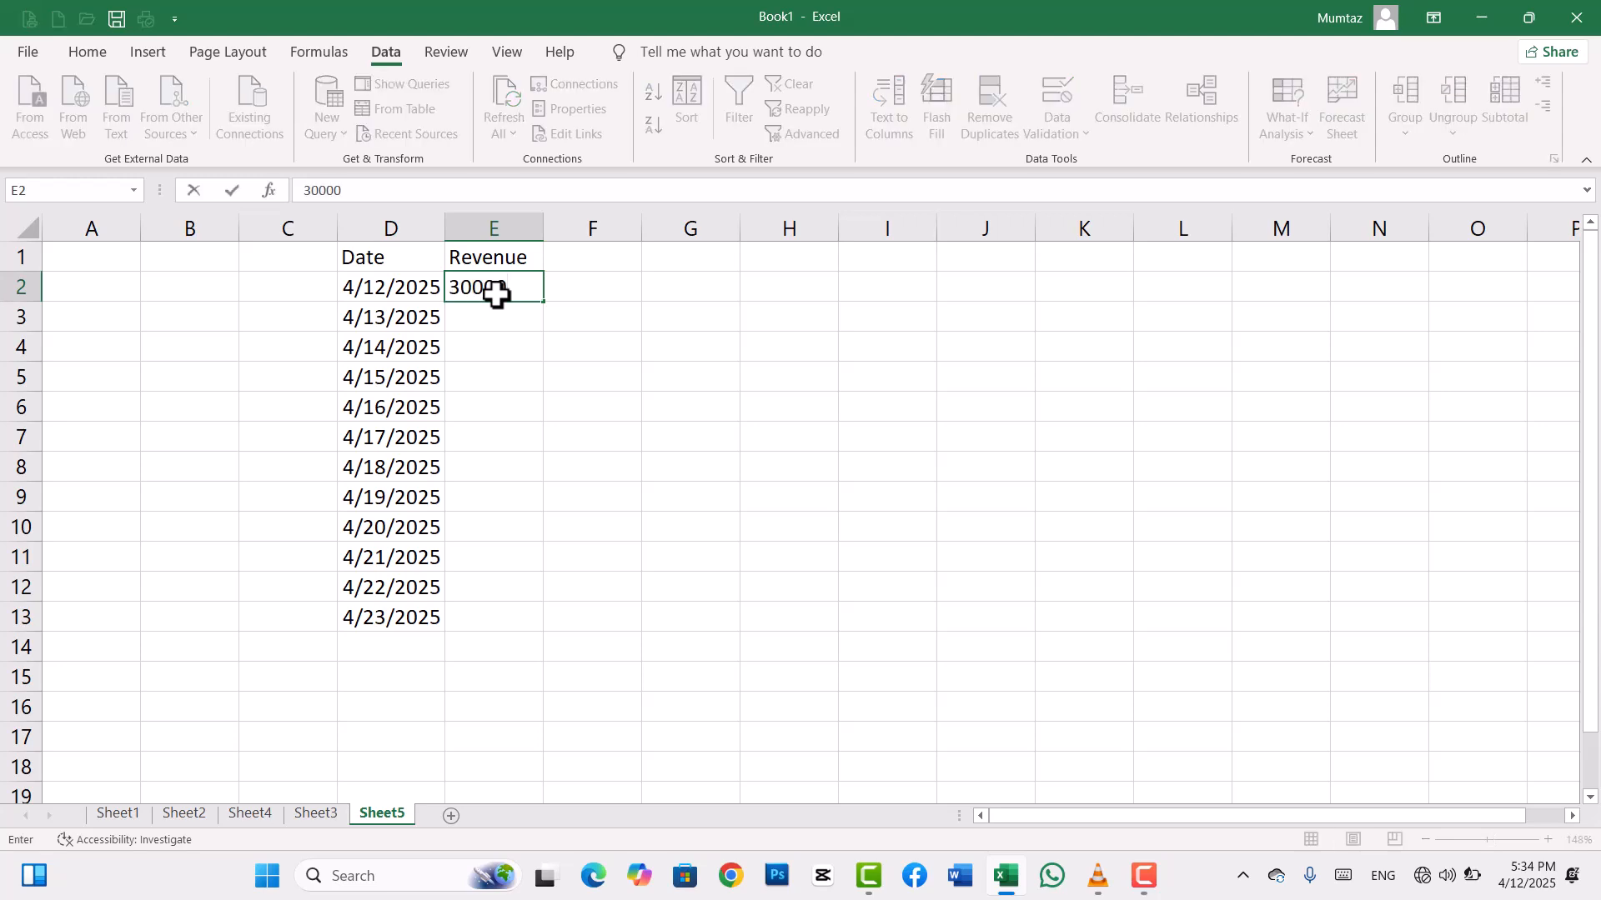
pyautogui.press('Return')
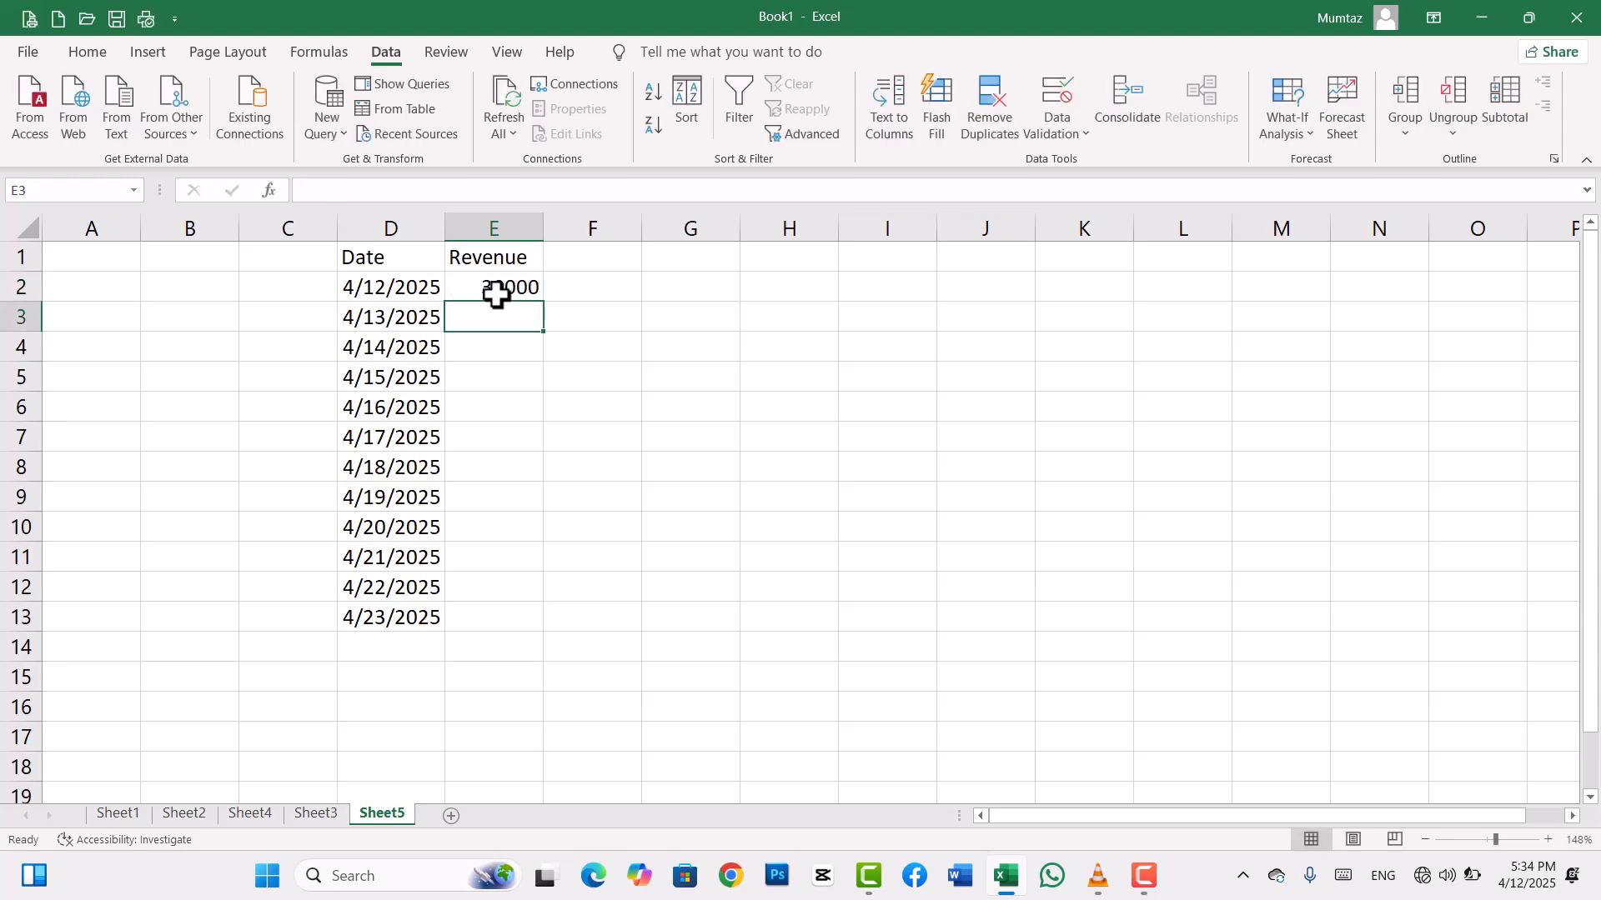
pyautogui.write('25000')
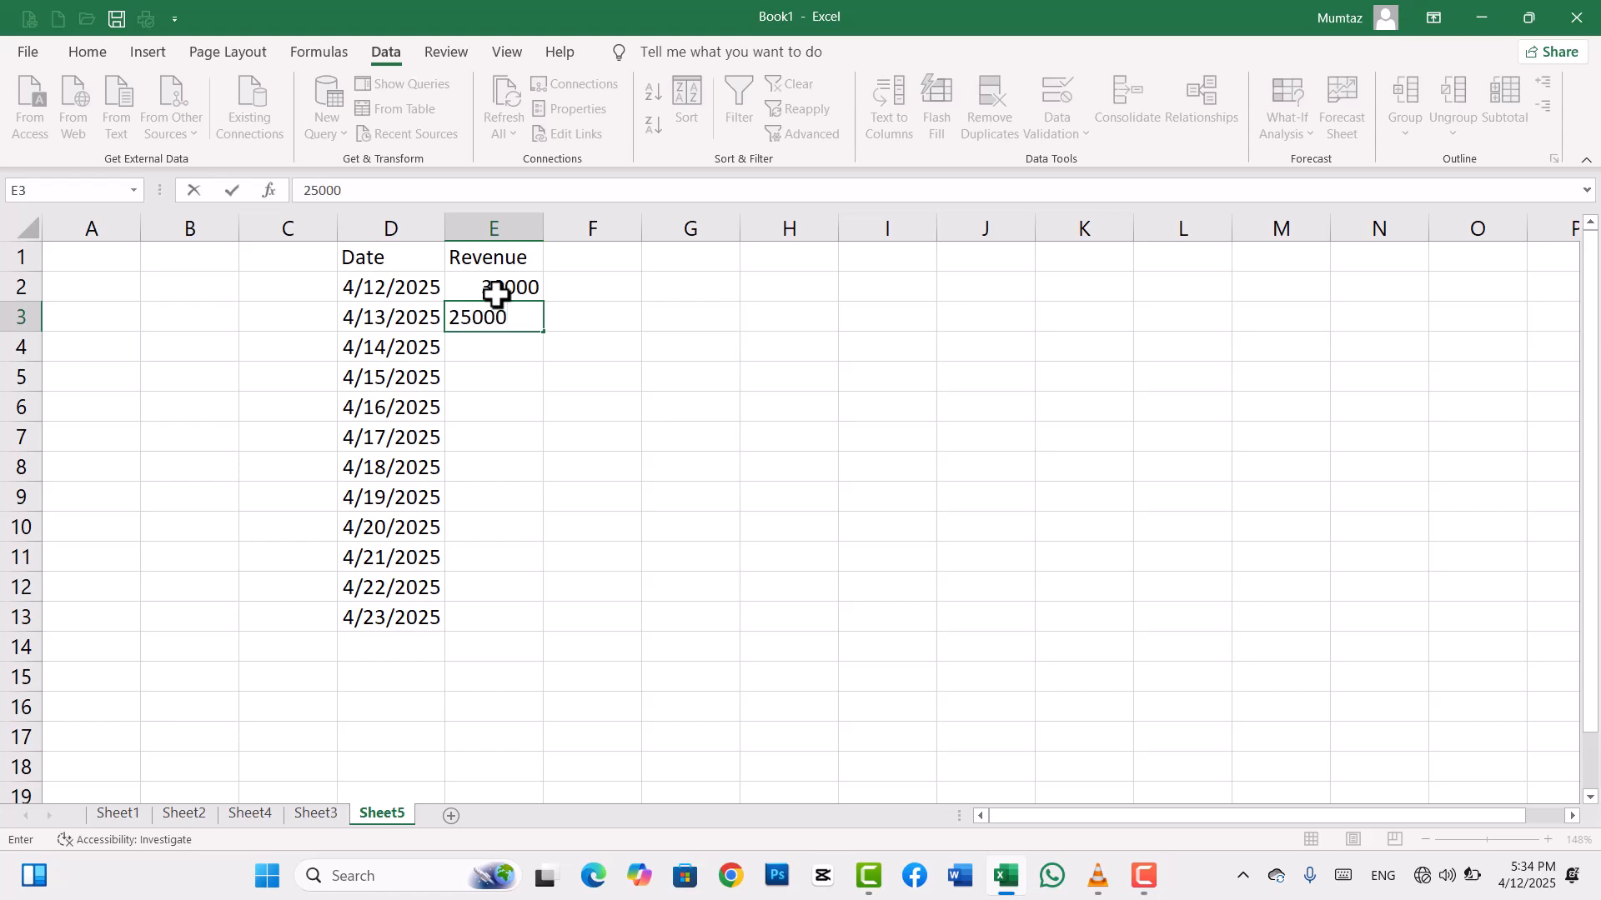
pyautogui.press('Return')
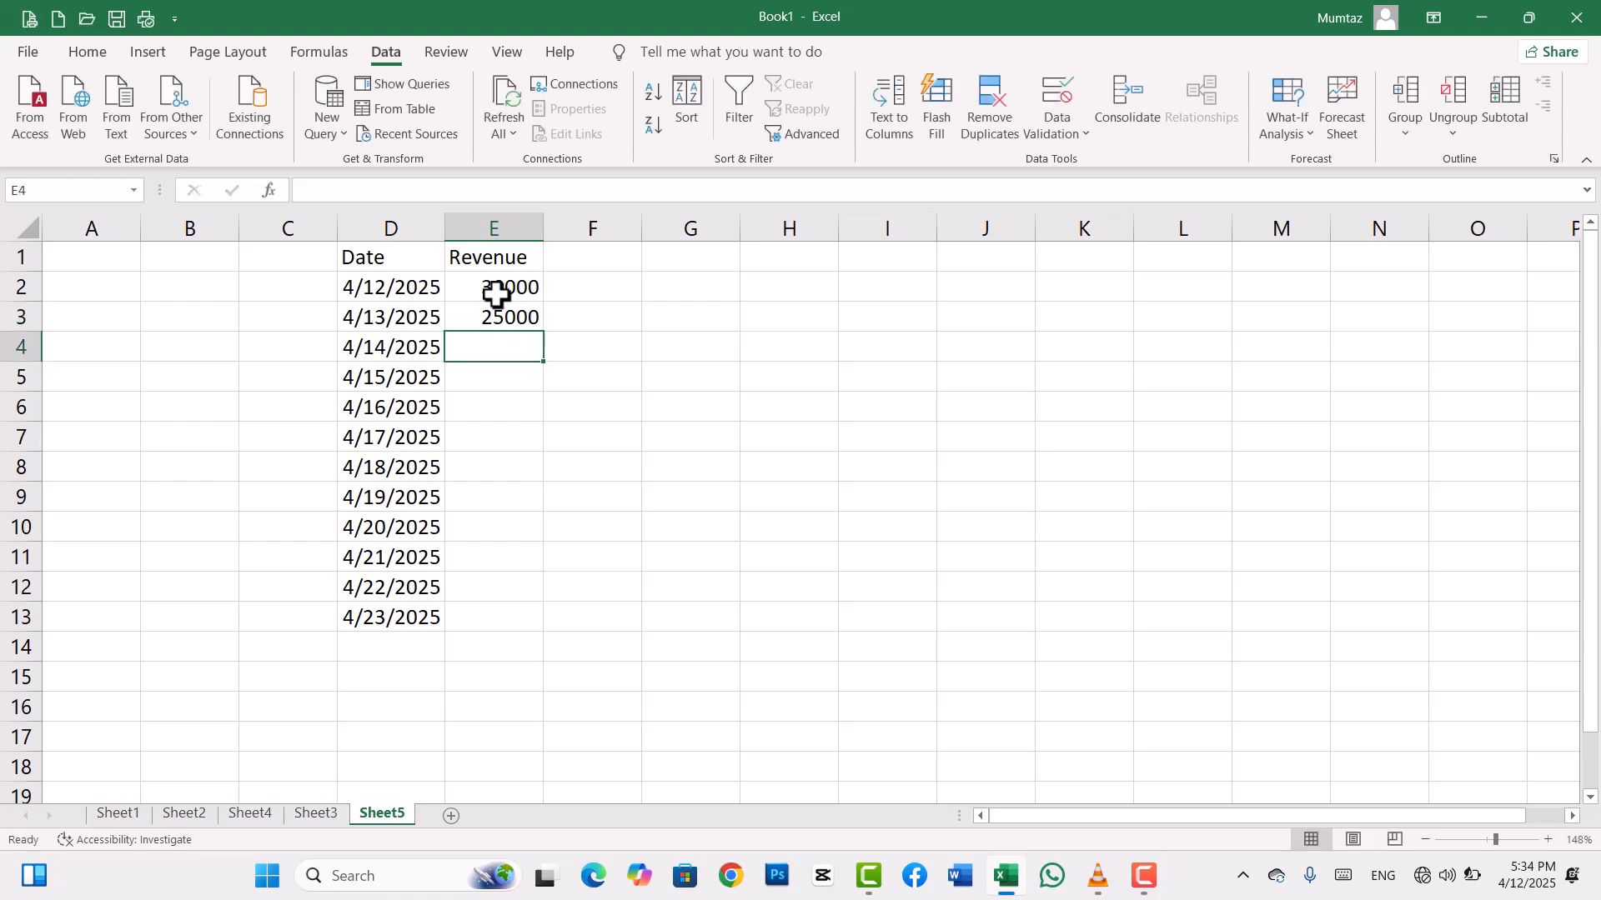
pyautogui.write('20000')
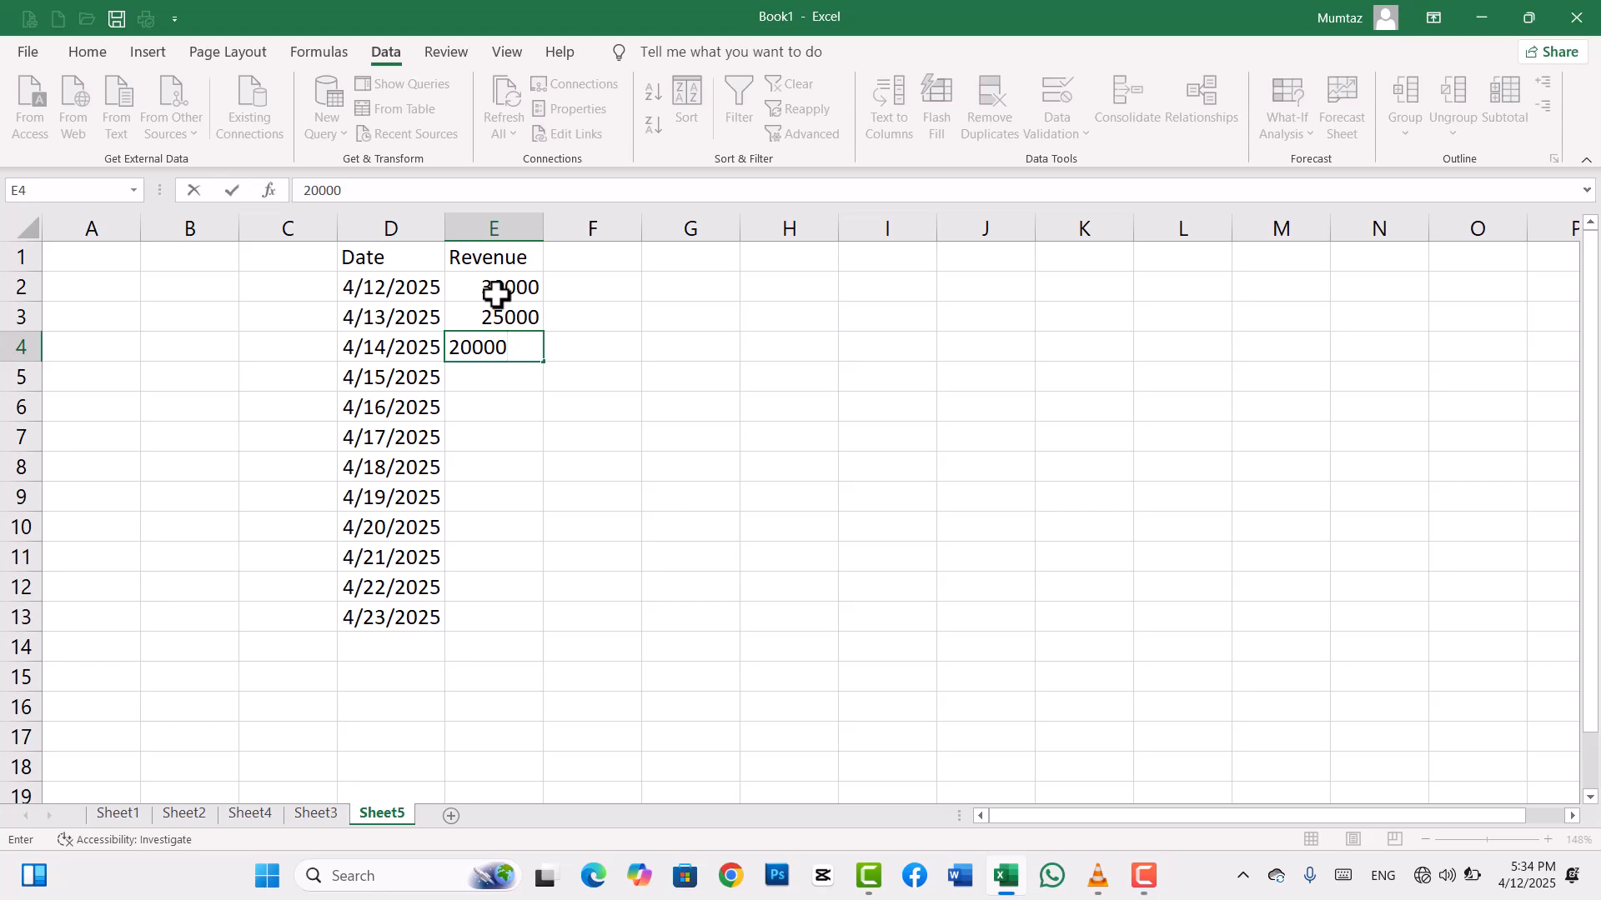
pyautogui.press('Return')
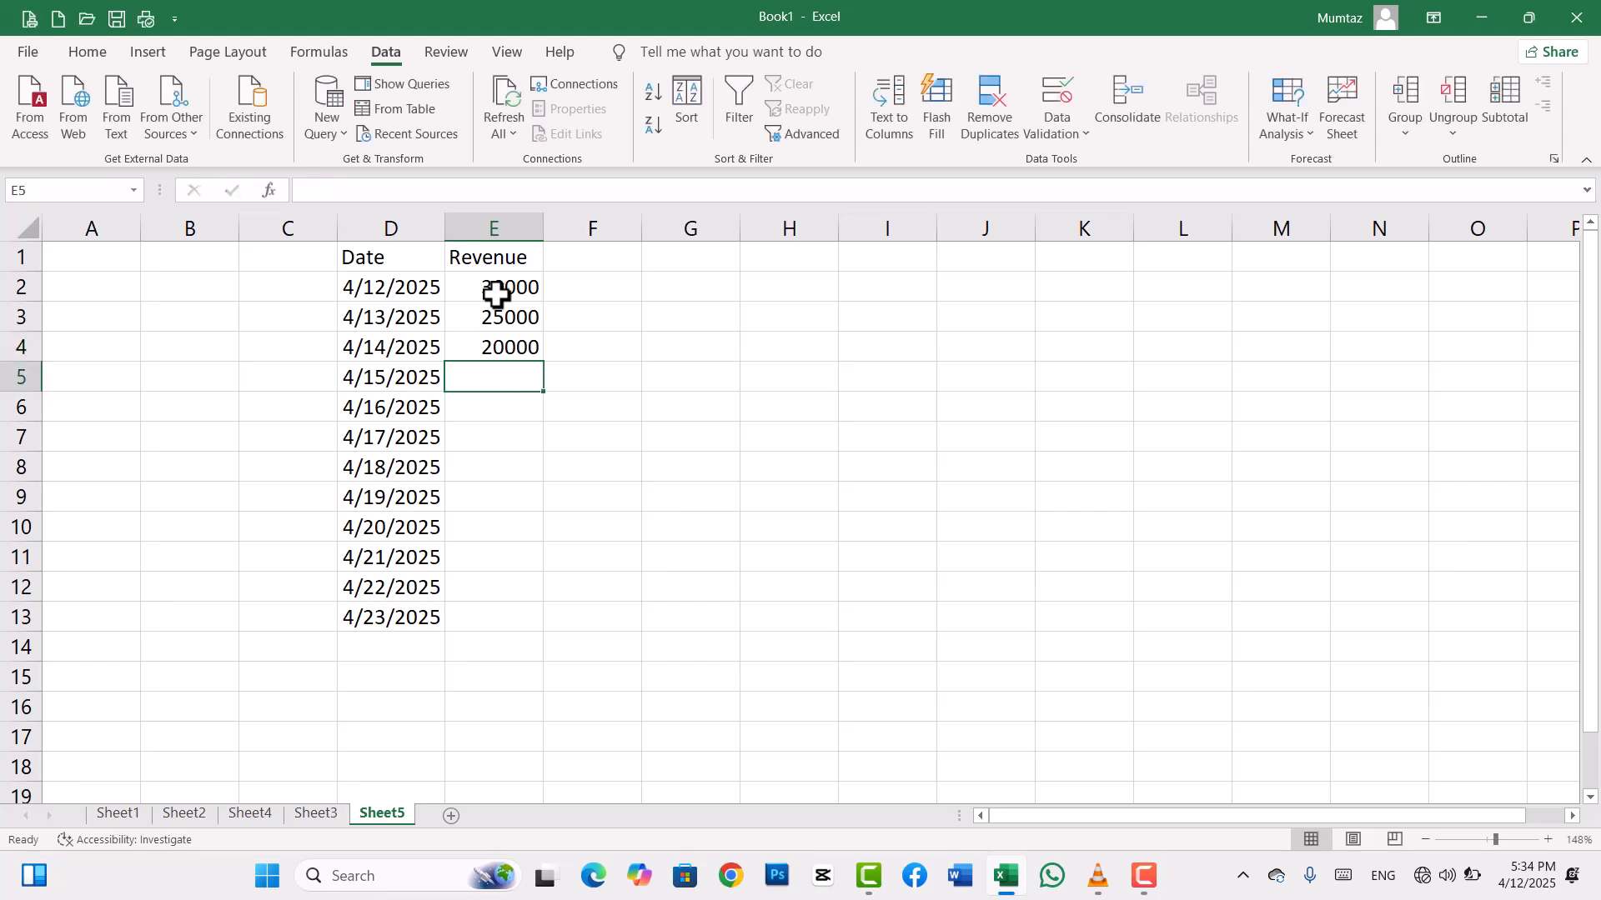
pyautogui.write('15000')
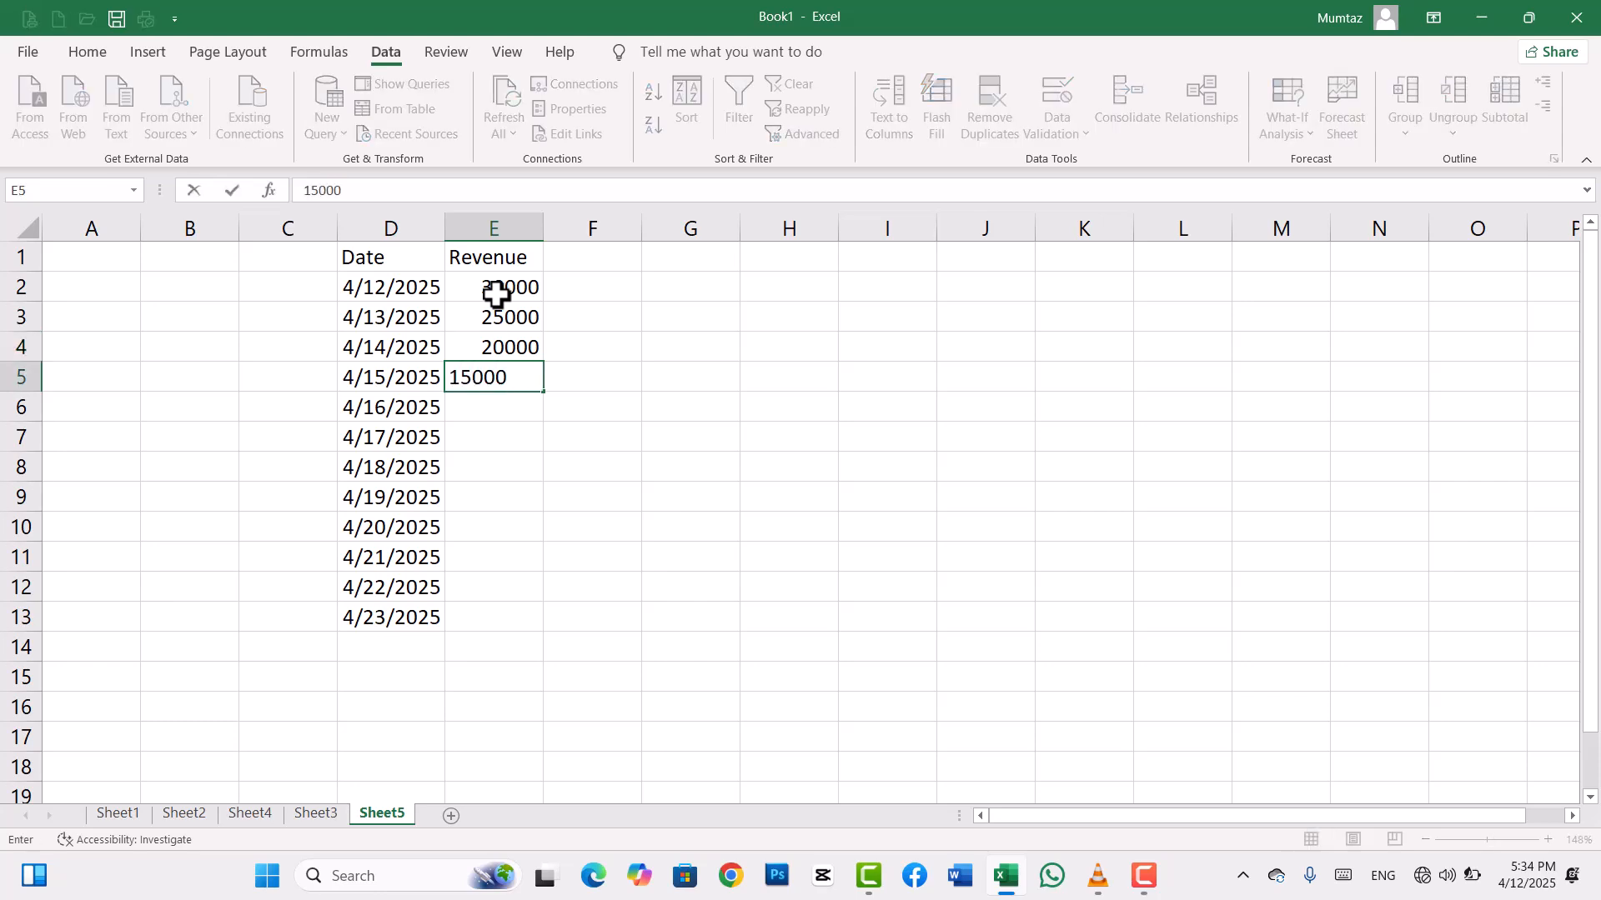
pyautogui.press('Return')
pyautogui.write('14000')
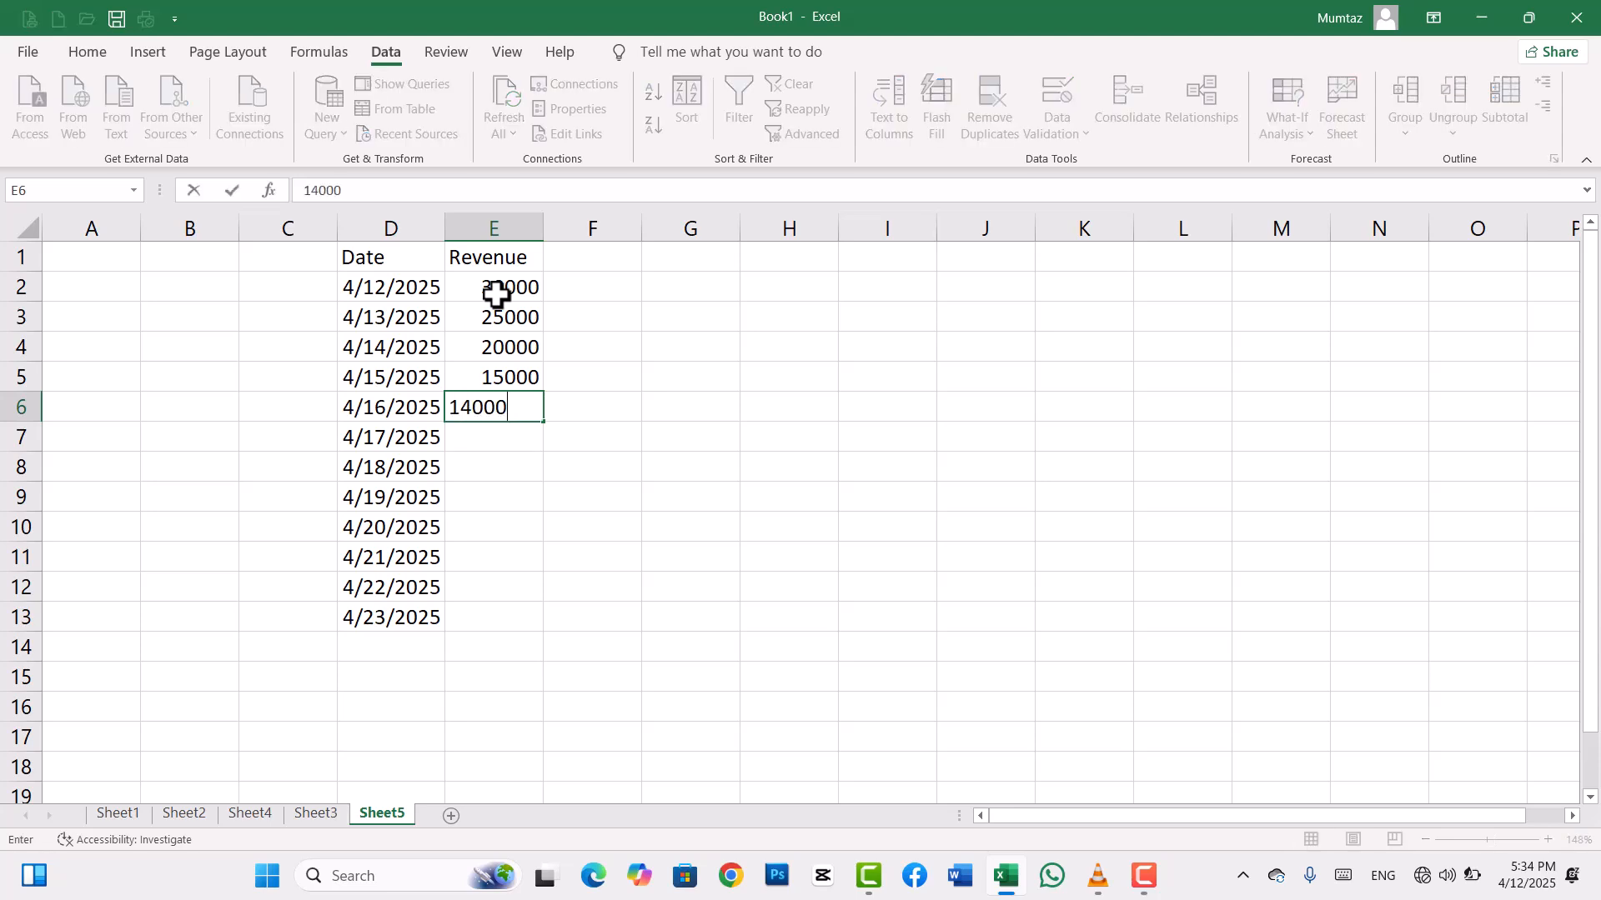
pyautogui.press('Return')
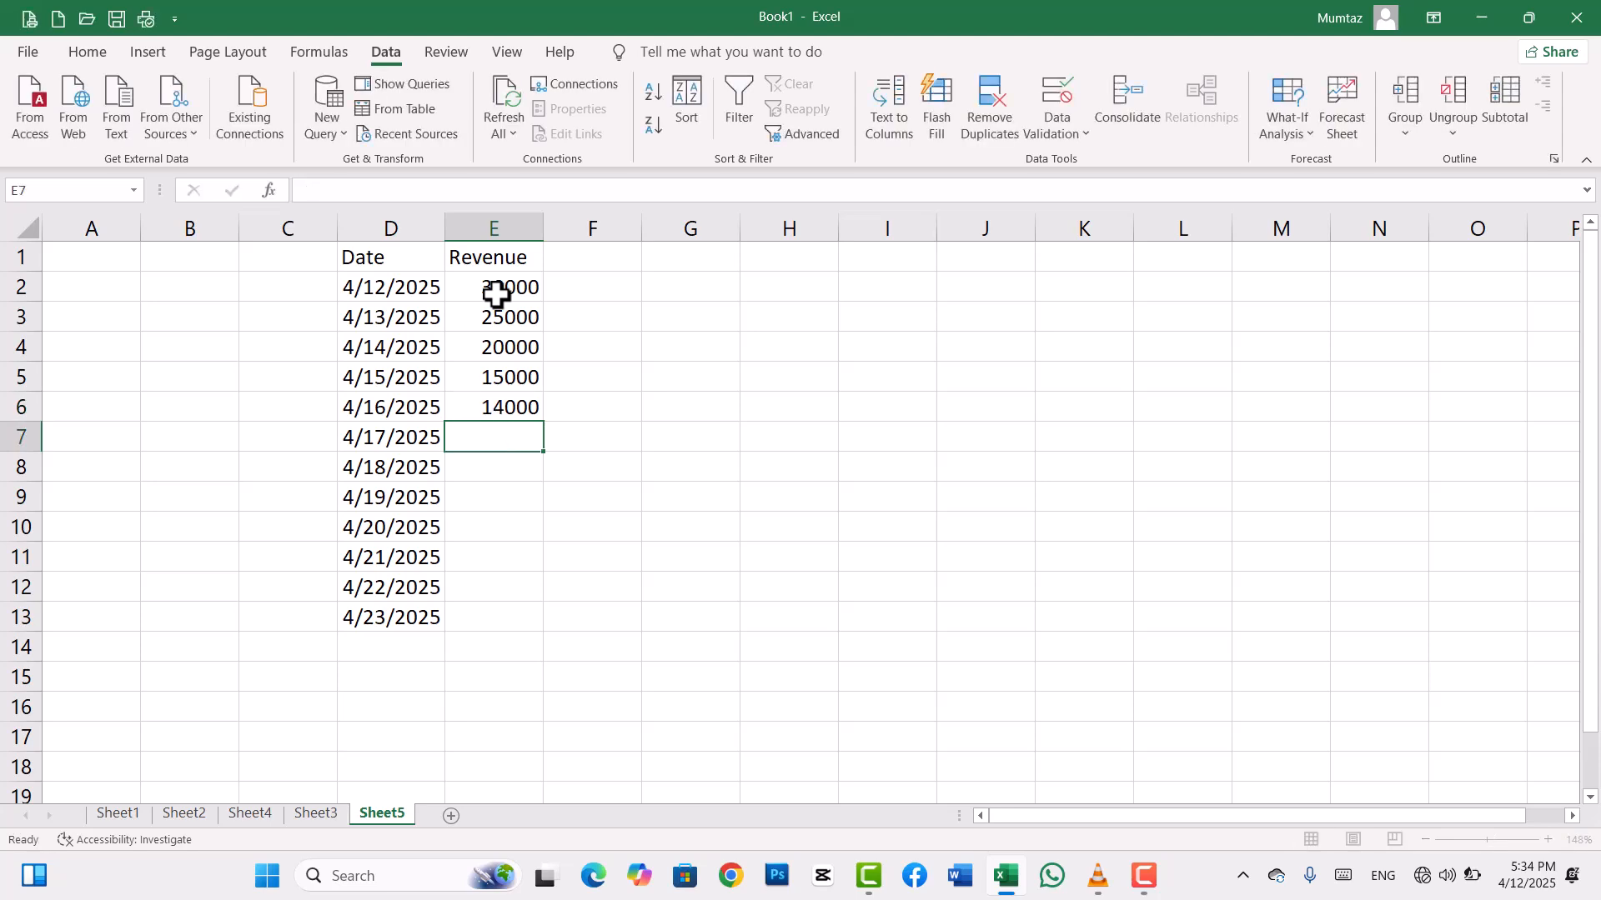
pyautogui.write('12000')
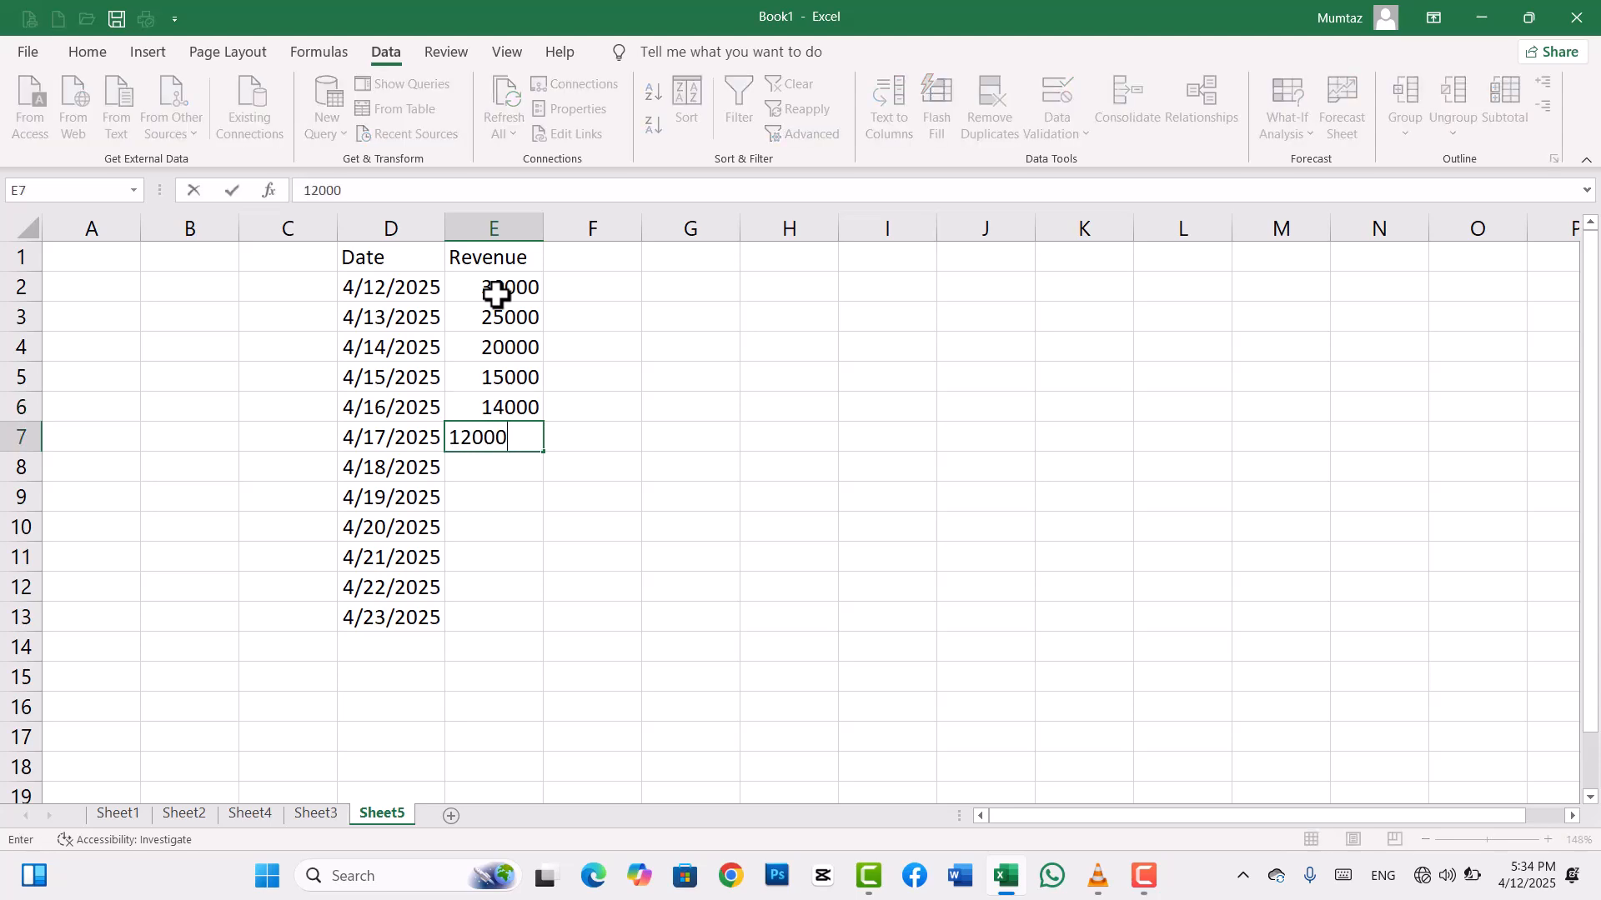
pyautogui.press('Return')
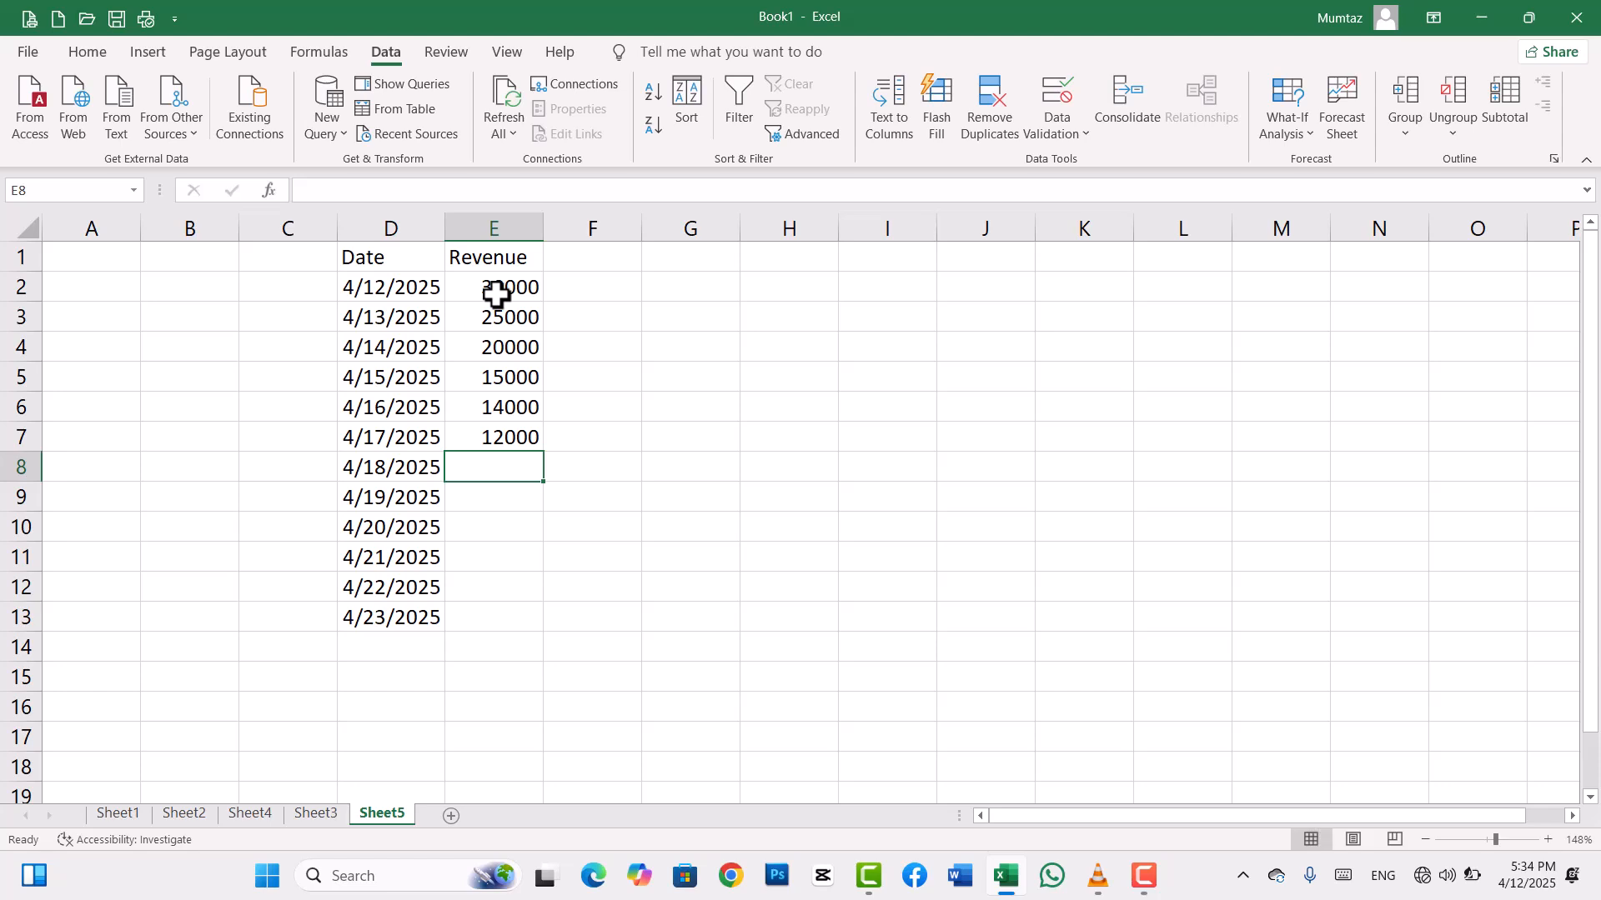
# Add the column header Forecast in cell F1, beside the Revenue header
pyautogui.click(647, 318)
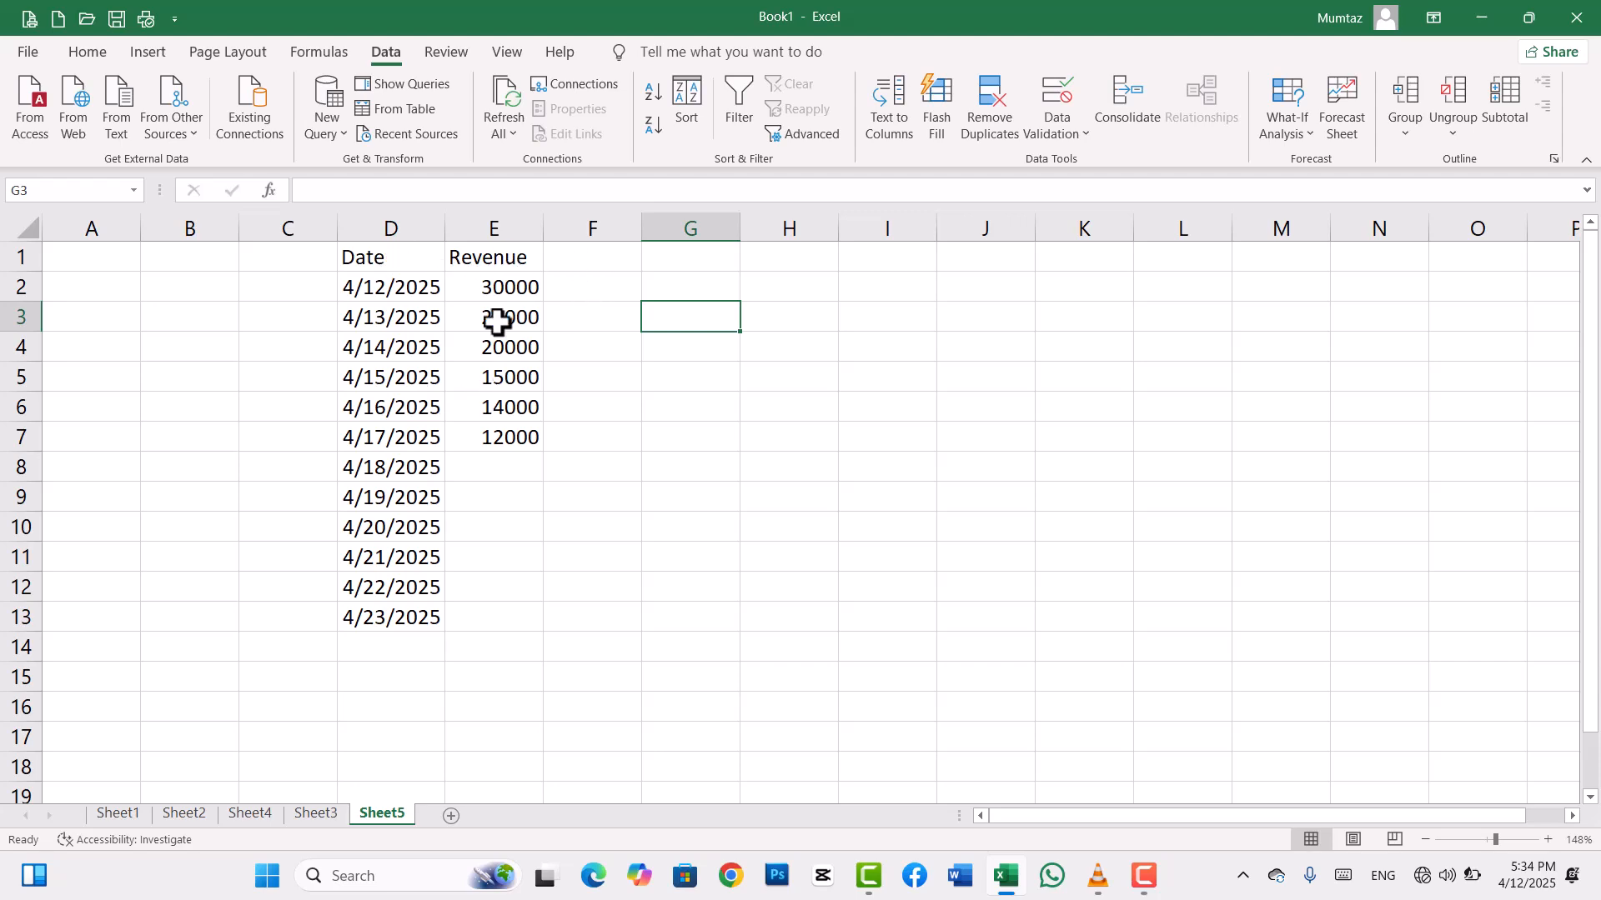
pyautogui.click(600, 259)
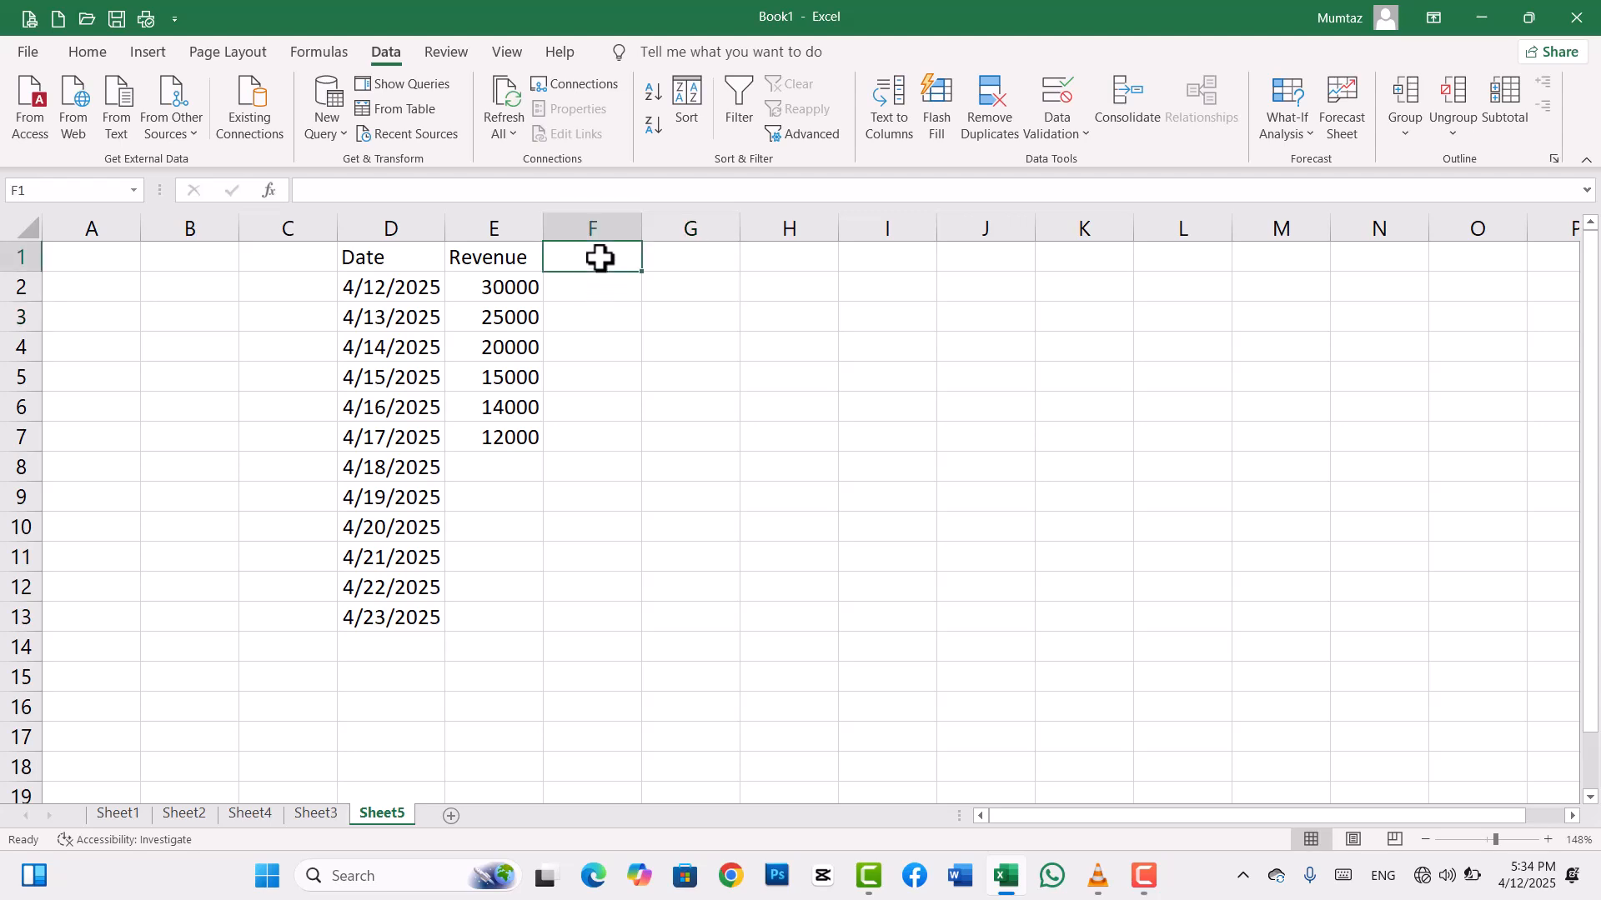
pyautogui.write('Forecast')
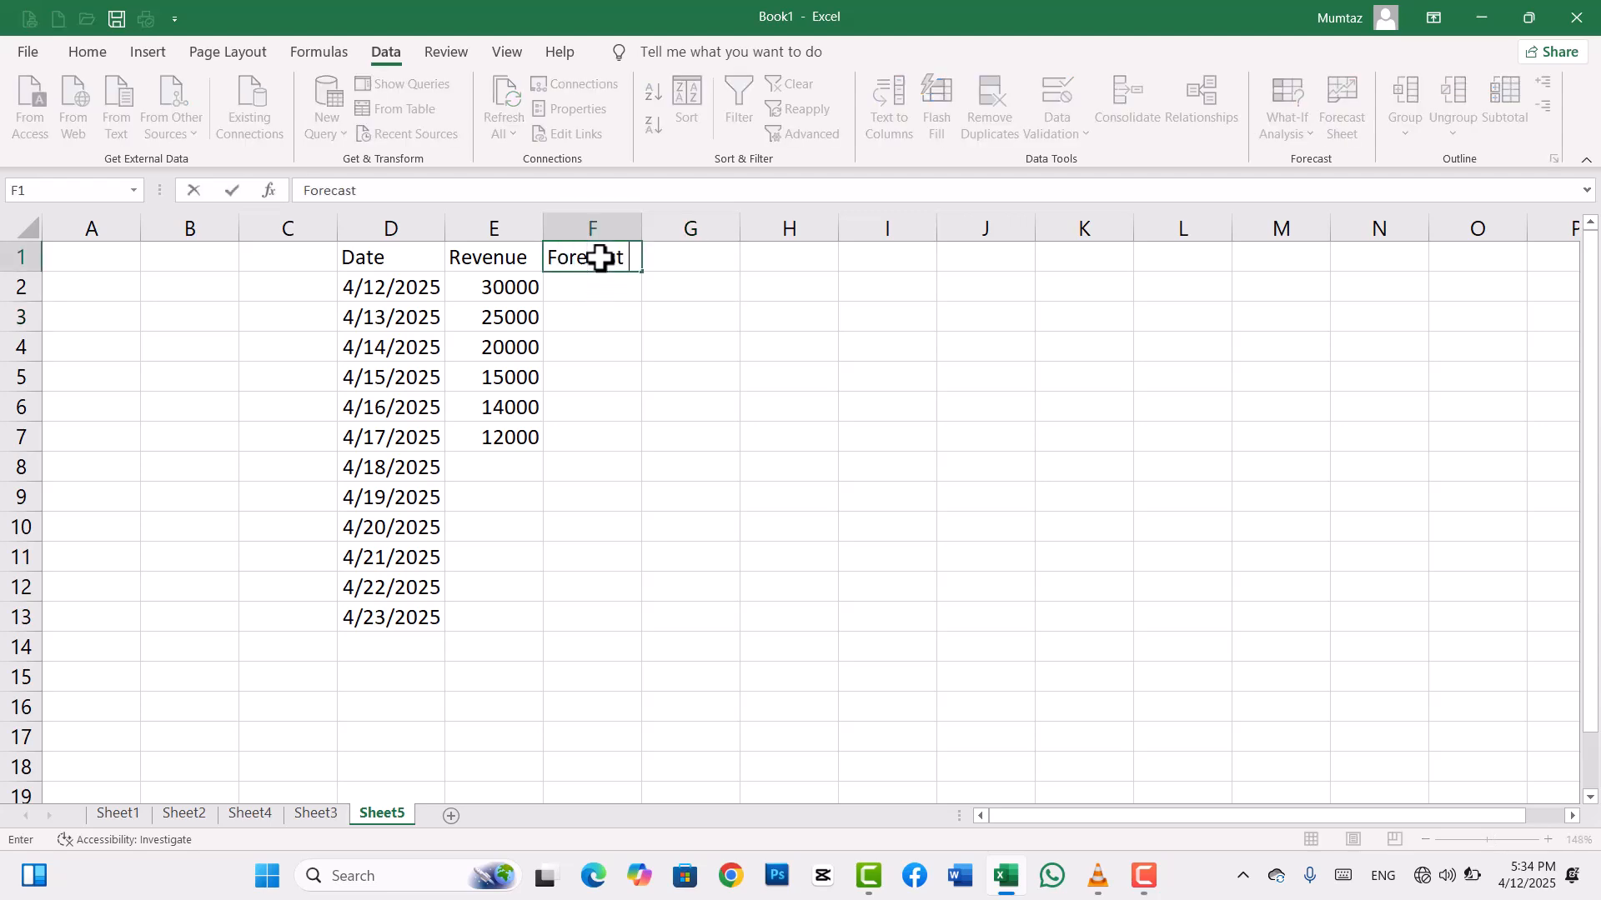
pyautogui.press('Return')
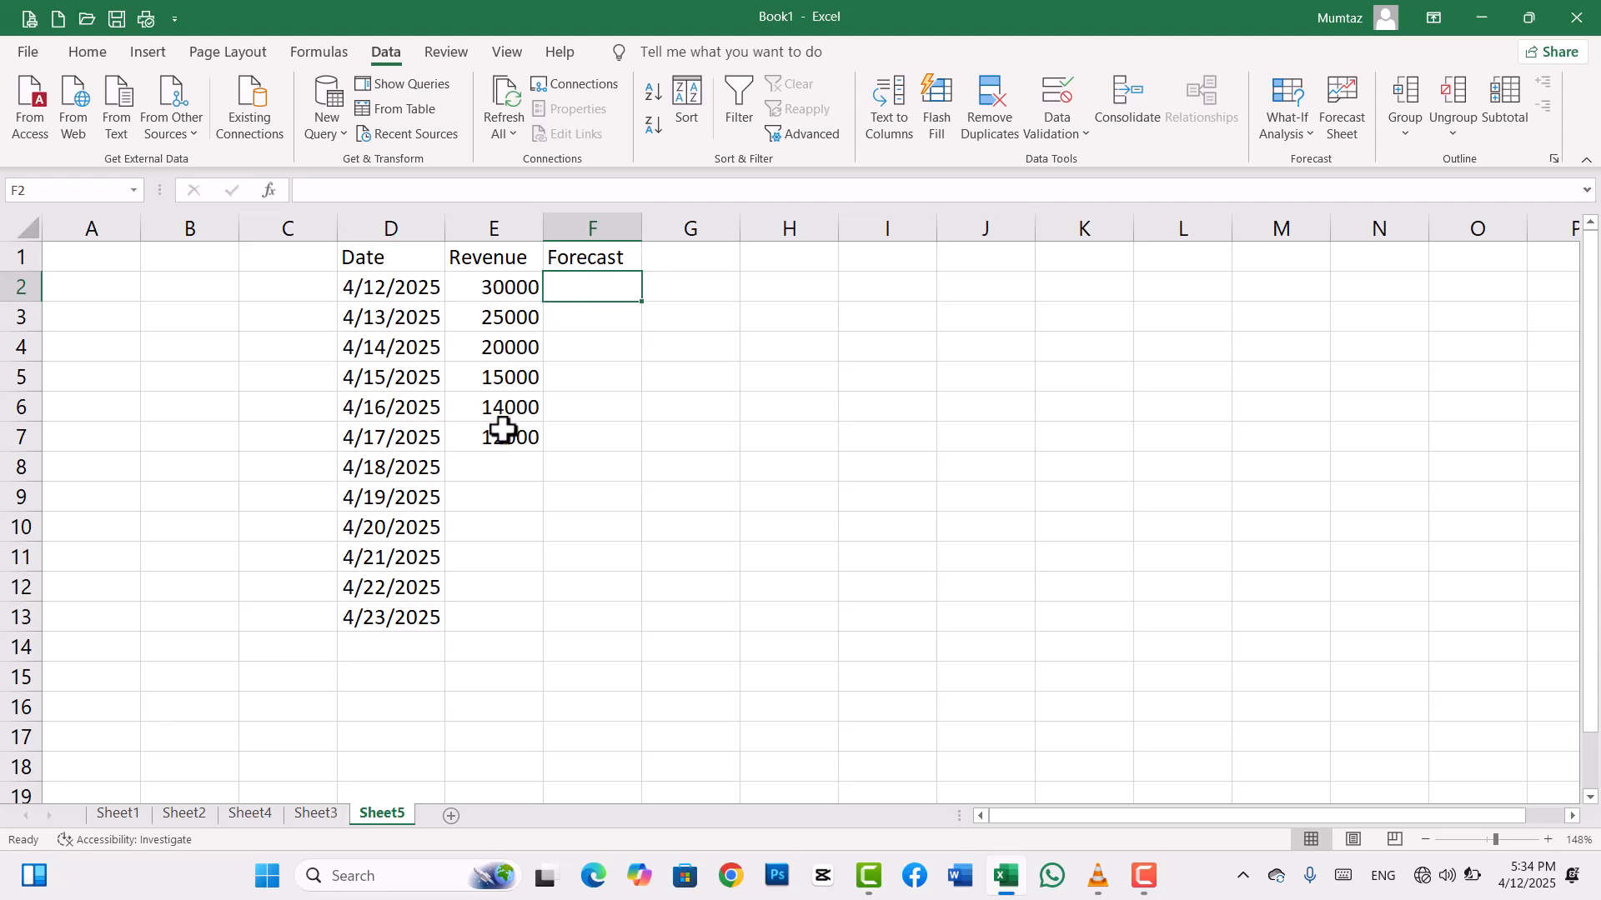
pyautogui.click(503, 457)
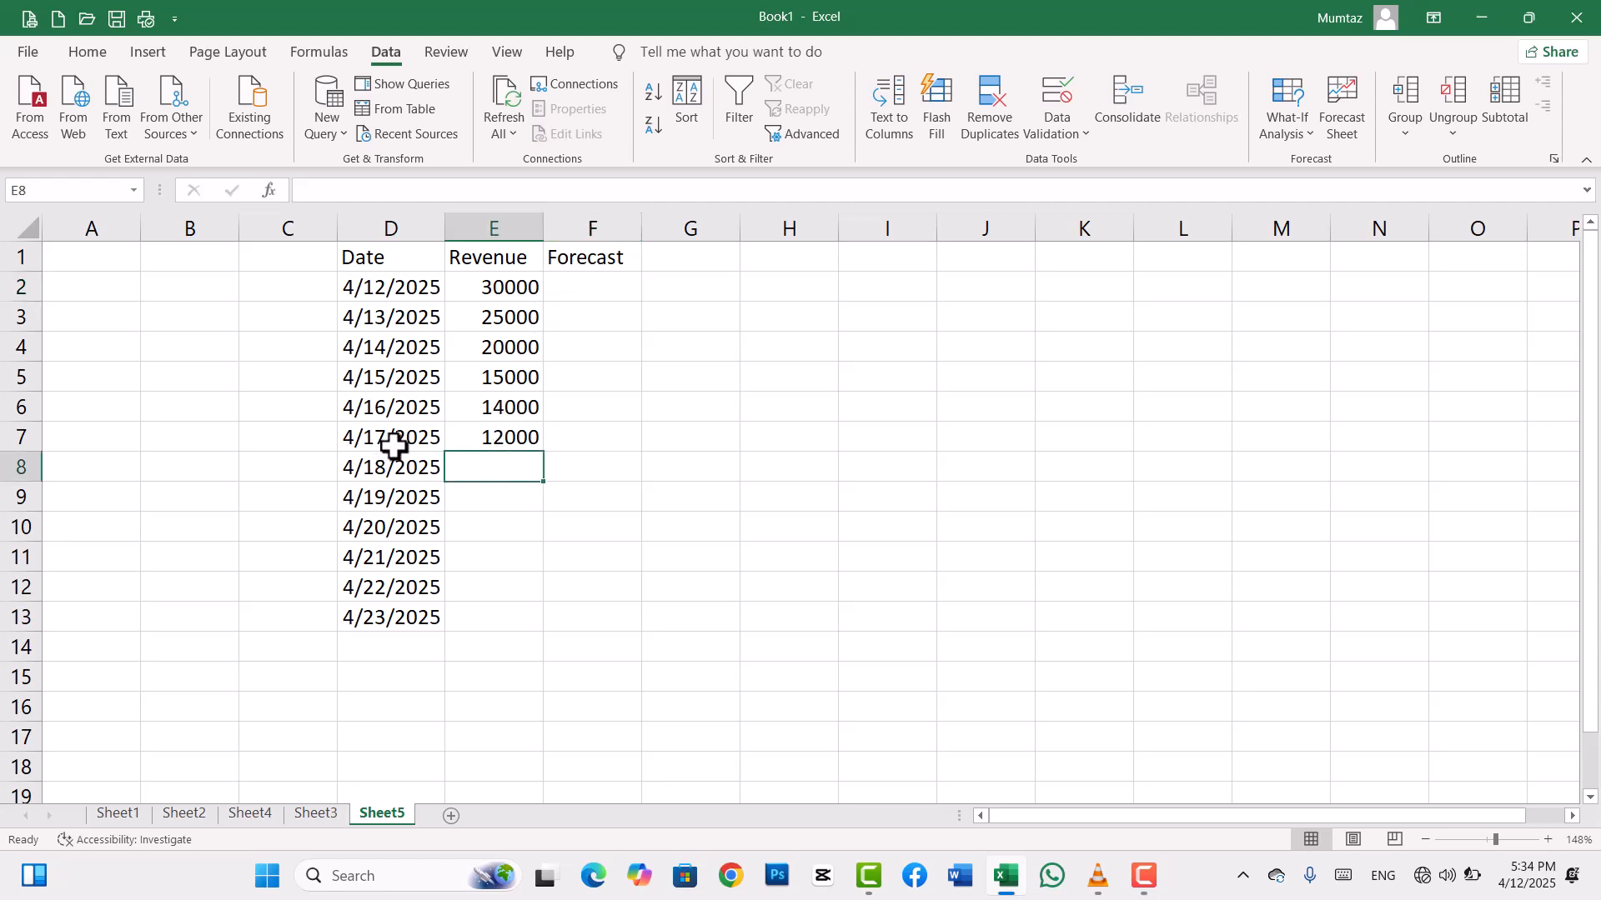
pyautogui.click(512, 440)
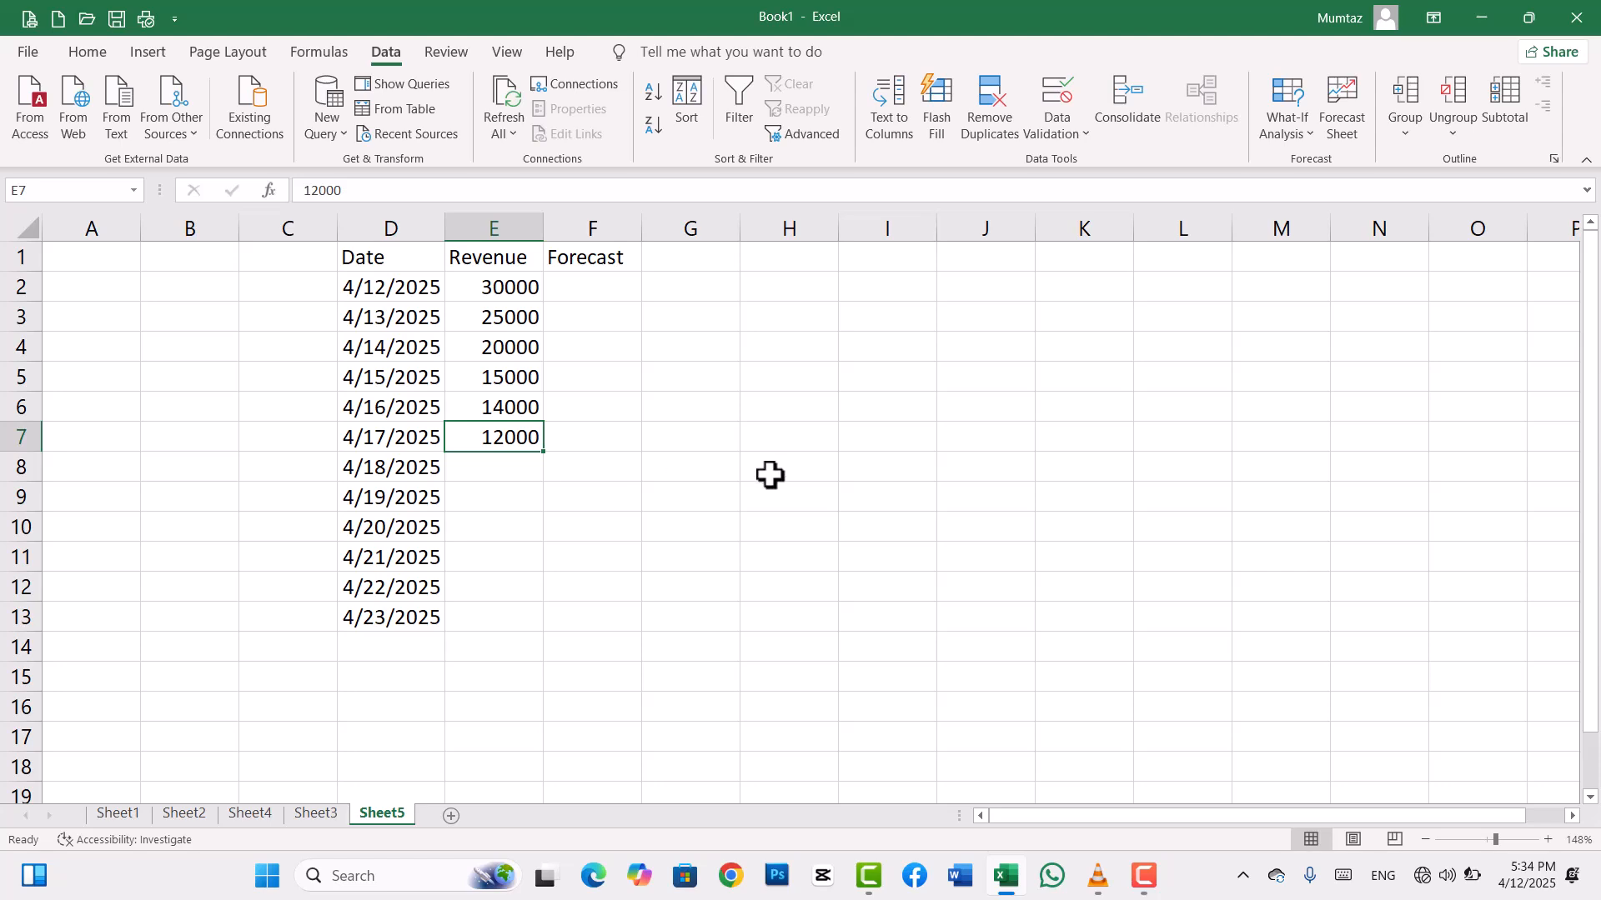
# Start a forecast sheet from the data in D1:F13 and set the forecast end date to 4/23/2025
pyautogui.moveTo(397, 255); pyautogui.dragTo(609, 611)
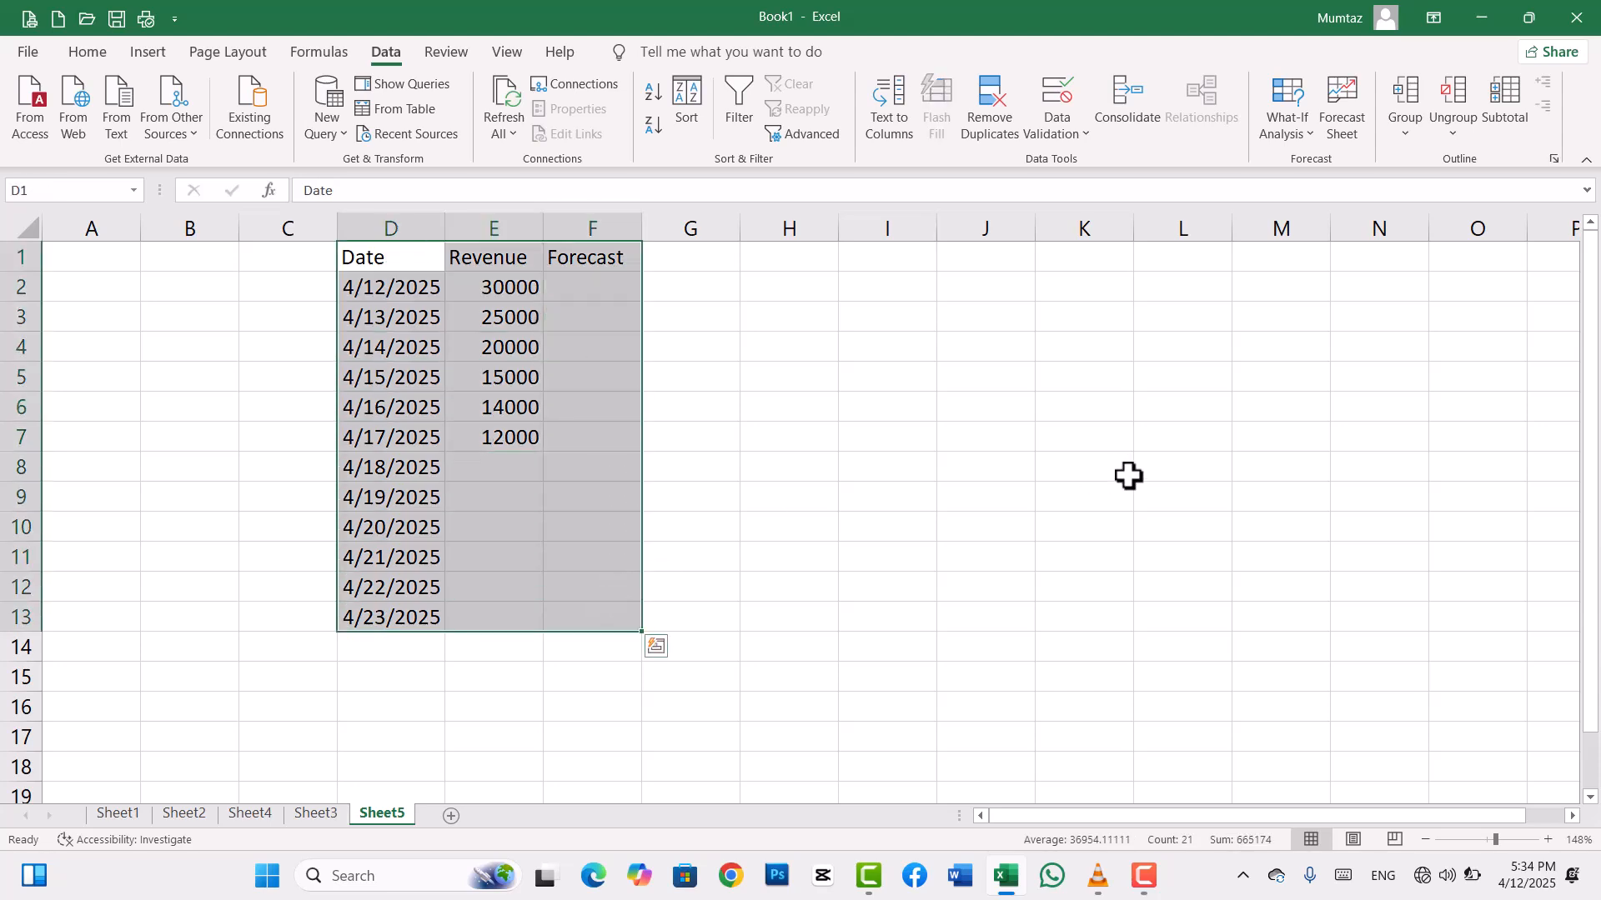
pyautogui.click(1348, 98)
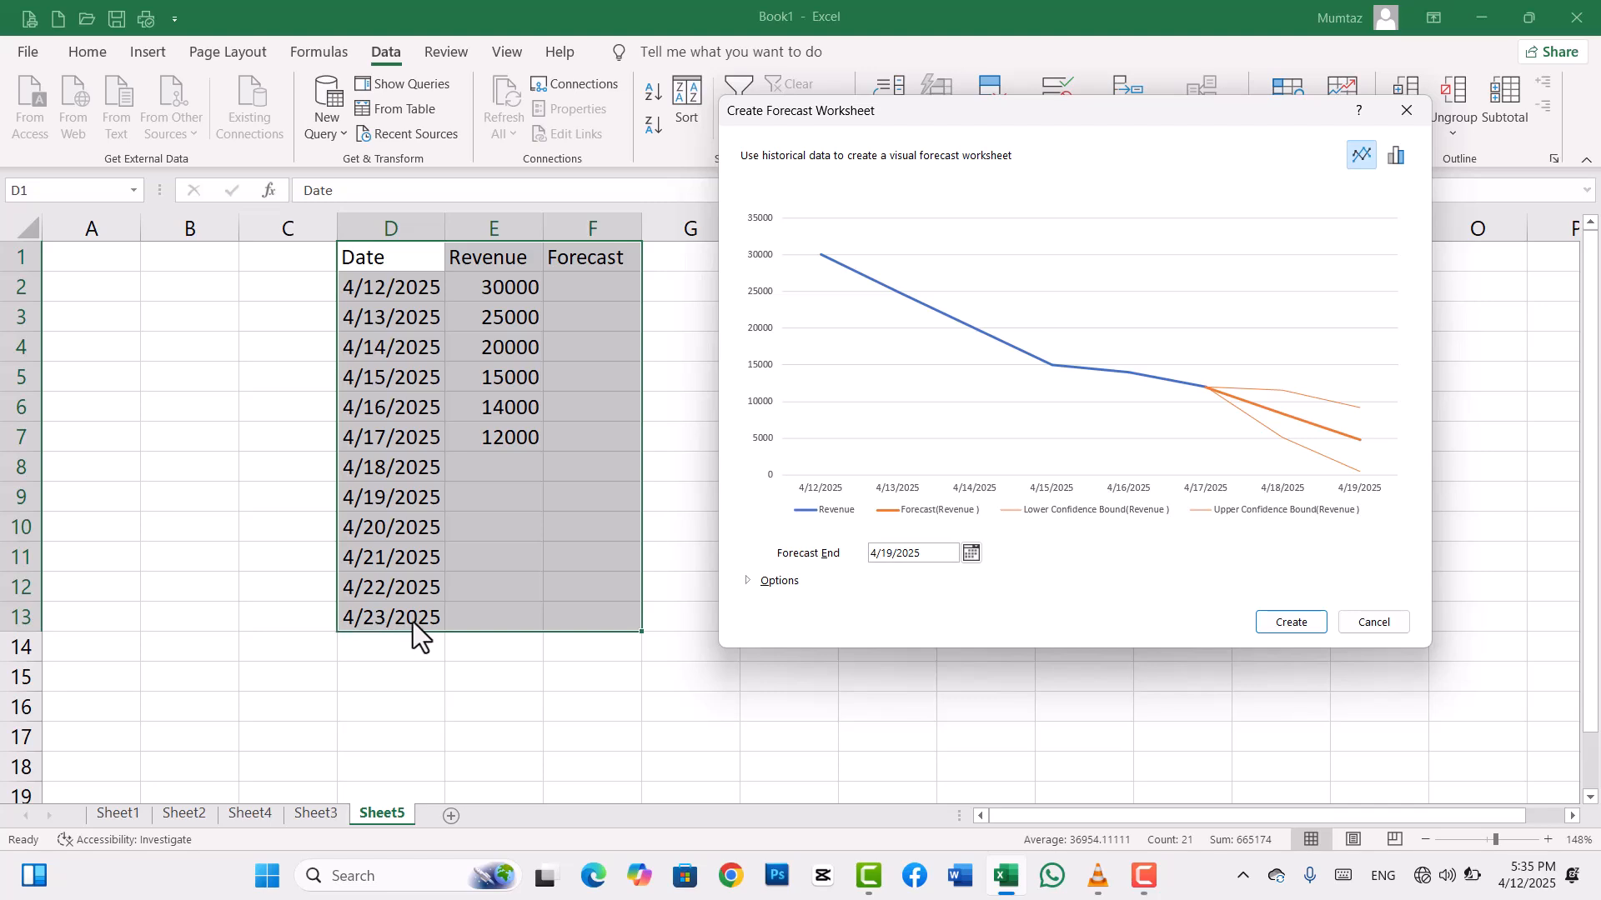
pyautogui.click(975, 555)
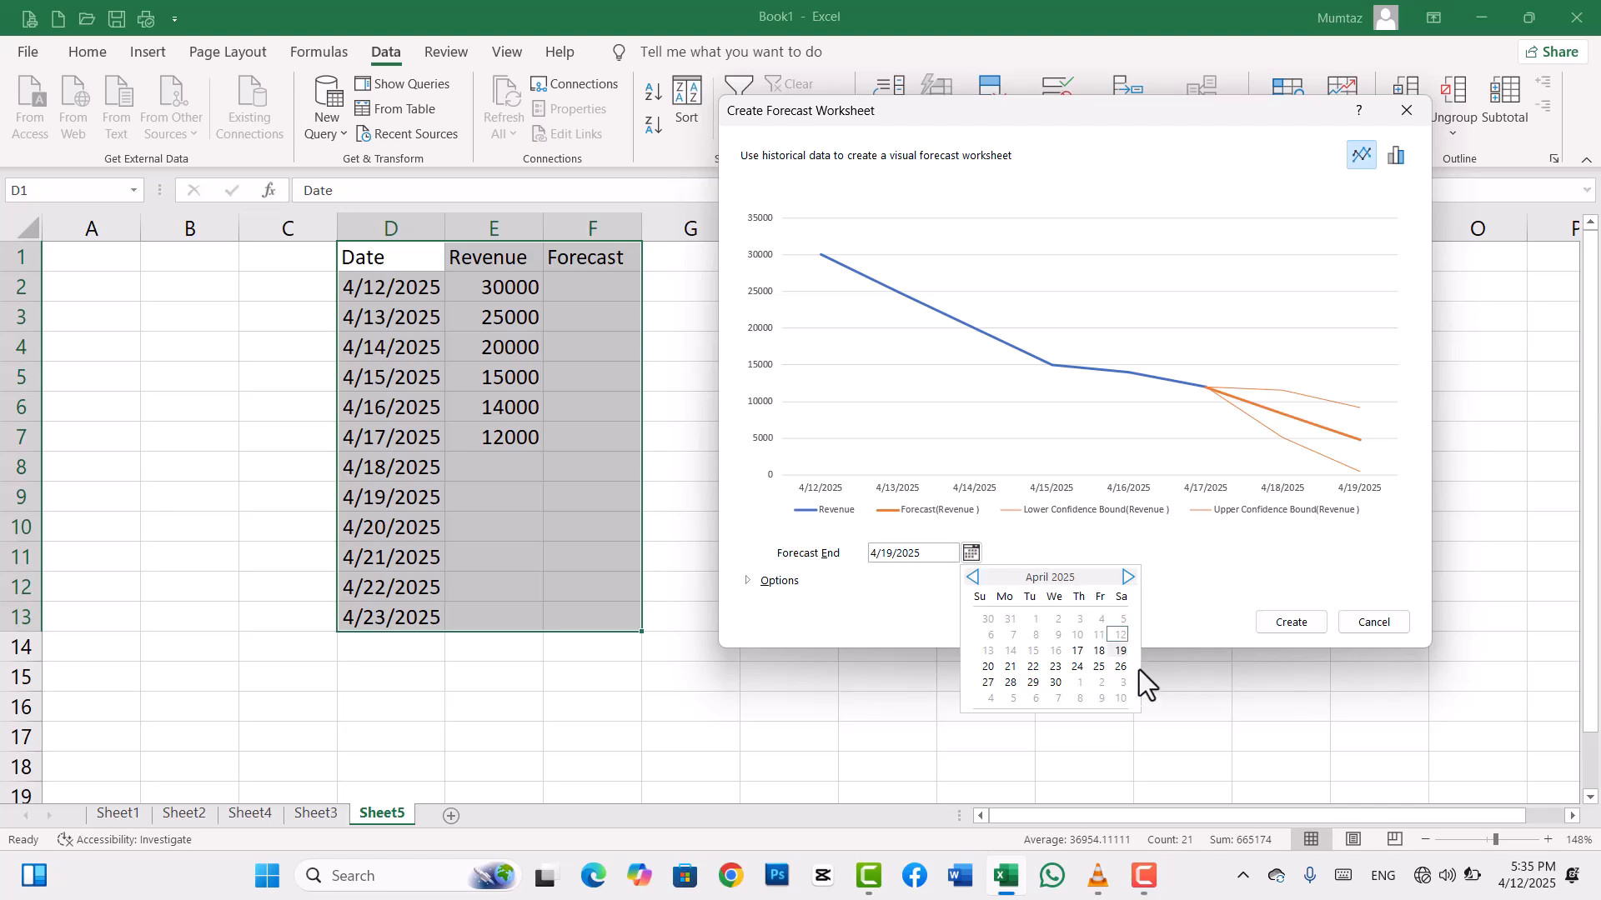
pyautogui.click(1056, 668)
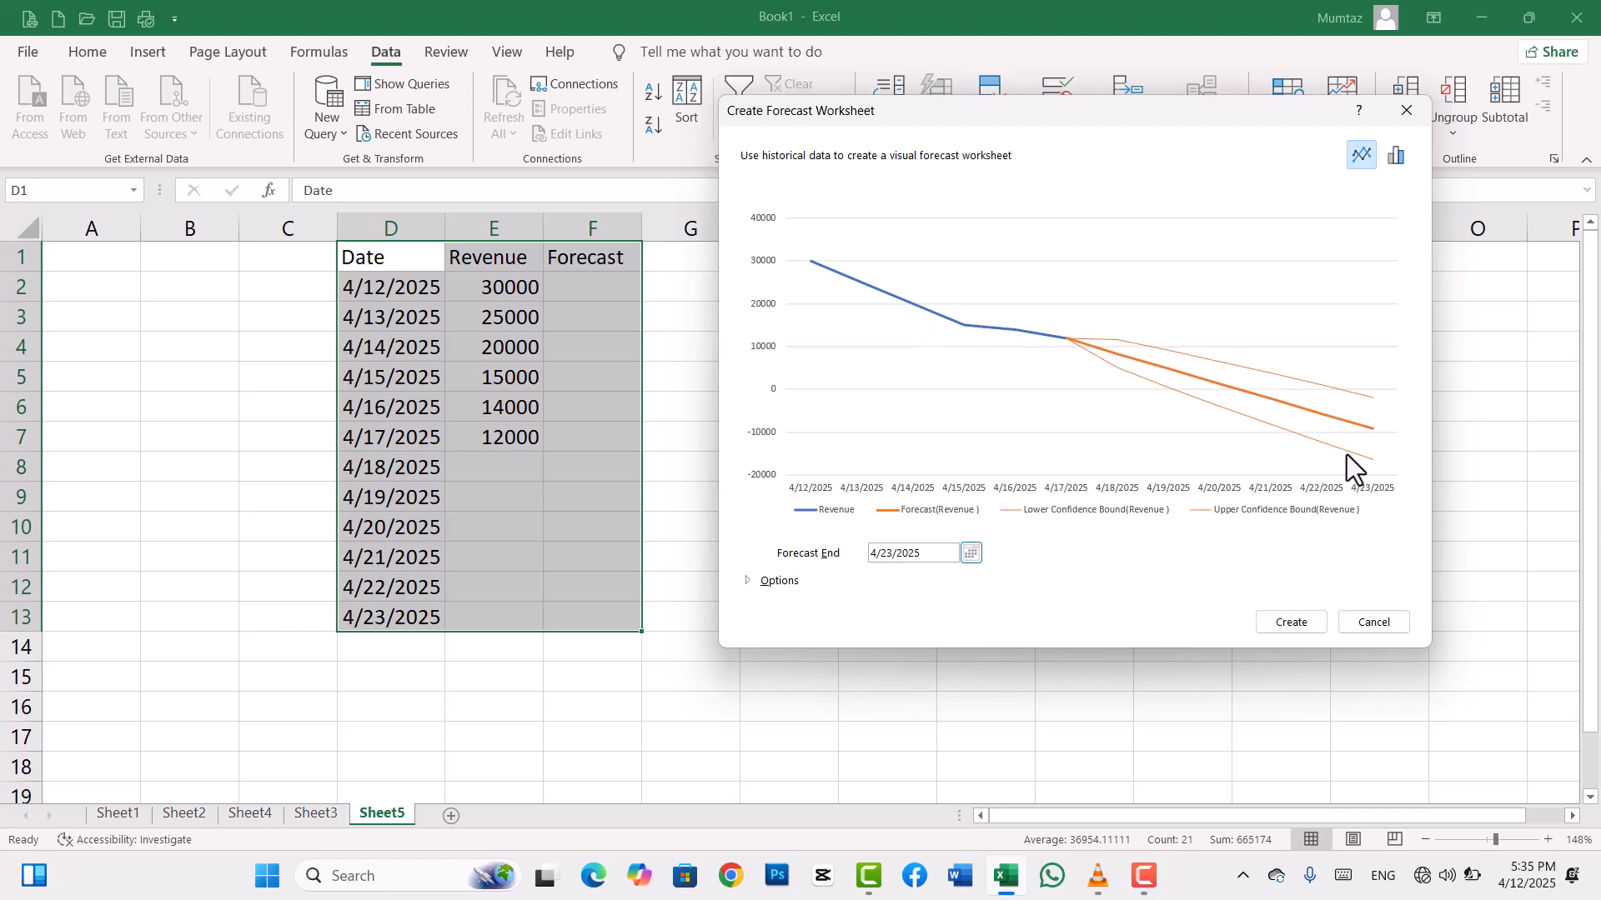
# Change the forecast chart to a column chart, create the forecast worksheet and dismiss its information note
pyautogui.click(1394, 157)
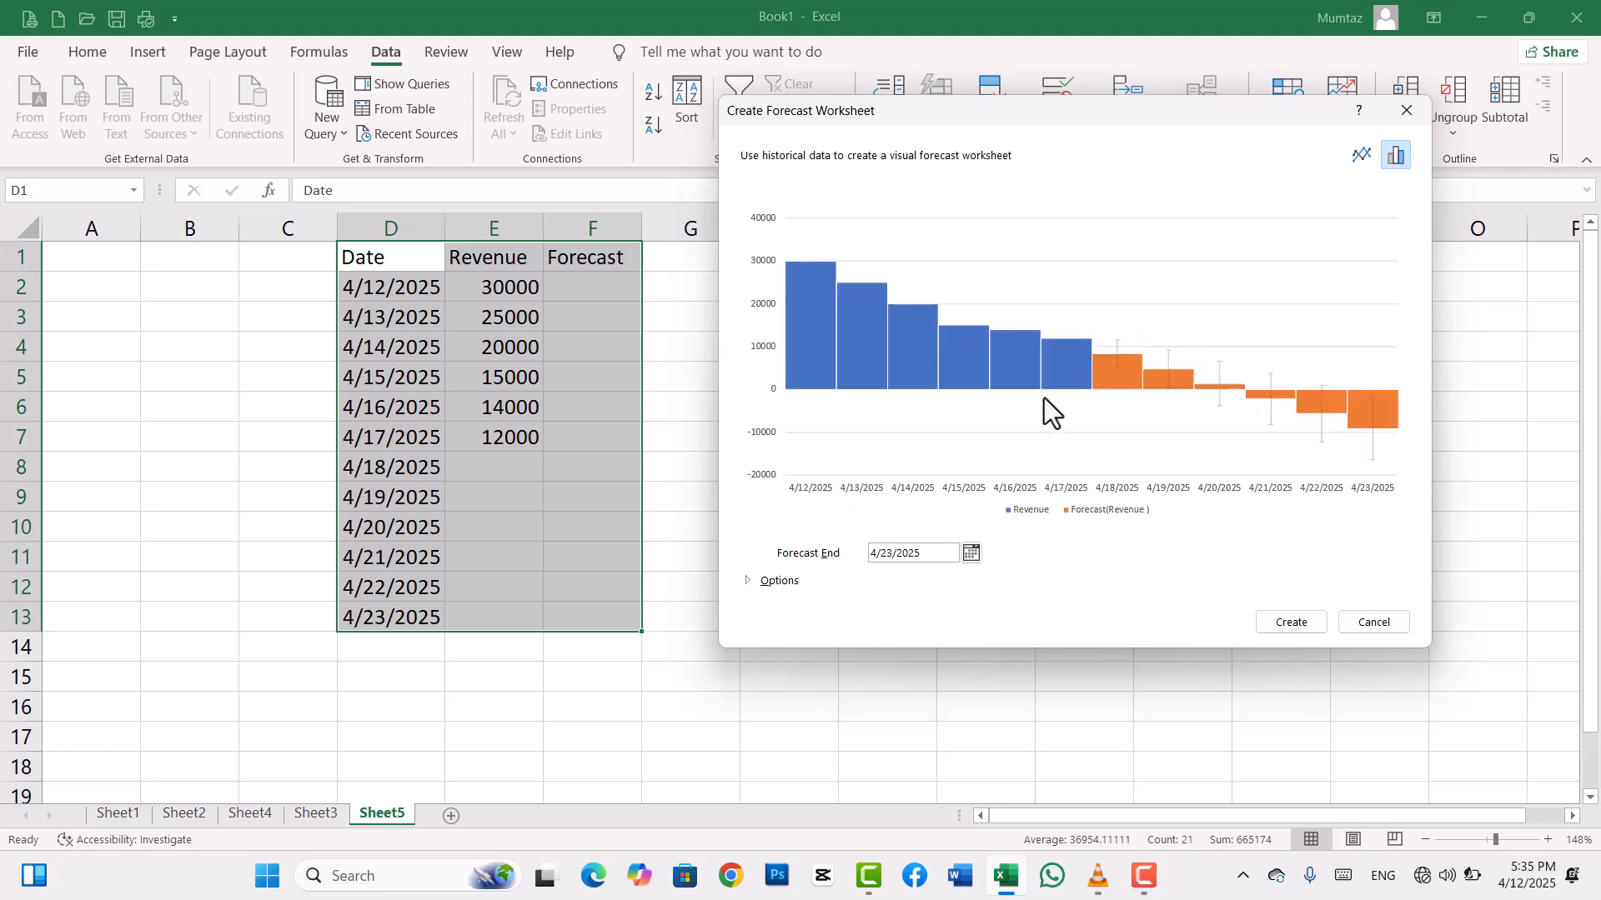
pyautogui.click(1290, 622)
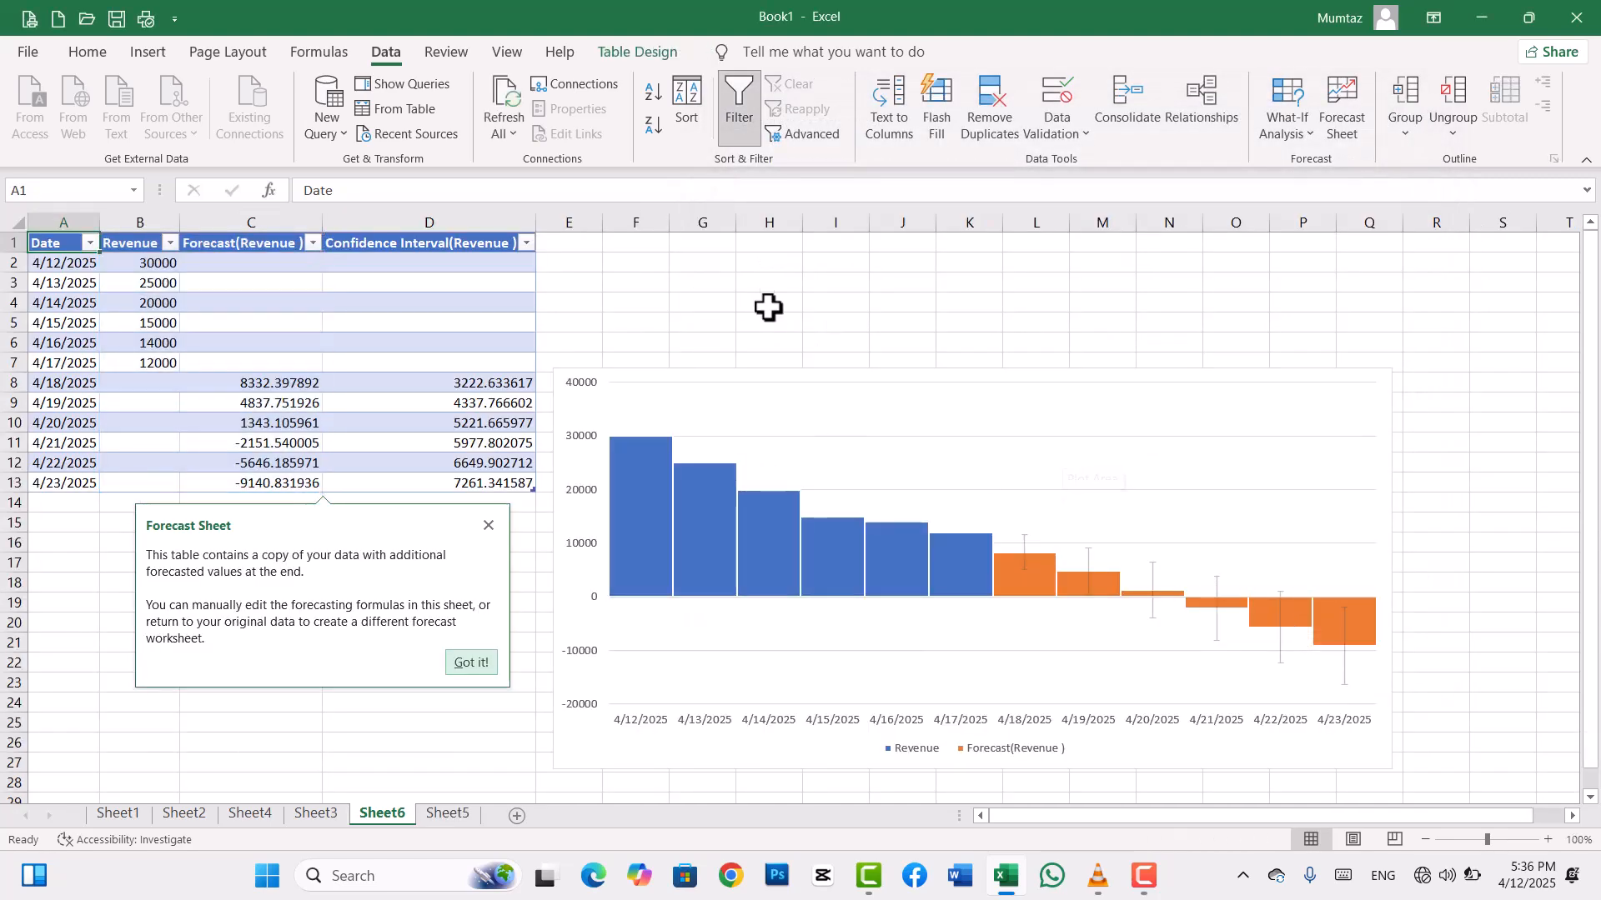
pyautogui.click(752, 283)
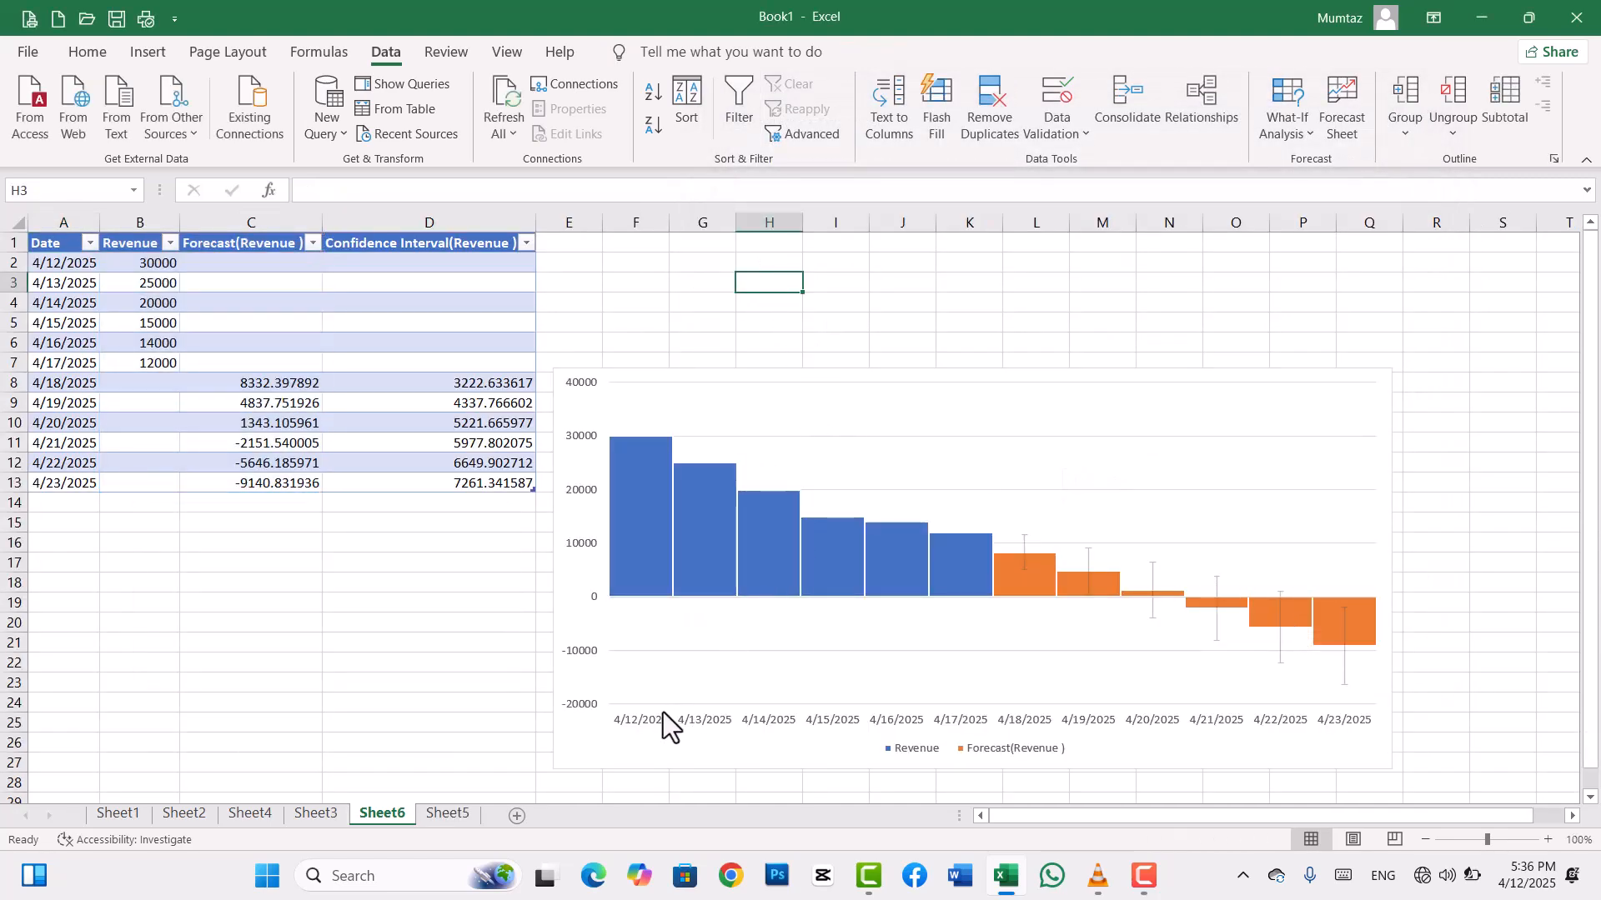
# Examine the revenue and forecast columns in the chart and the forecast formulas in cells C8 to C11
pyautogui.moveTo(622, 483)
pyautogui.moveTo(662, 507)
pyautogui.moveTo(934, 563)
pyautogui.click(252, 397)
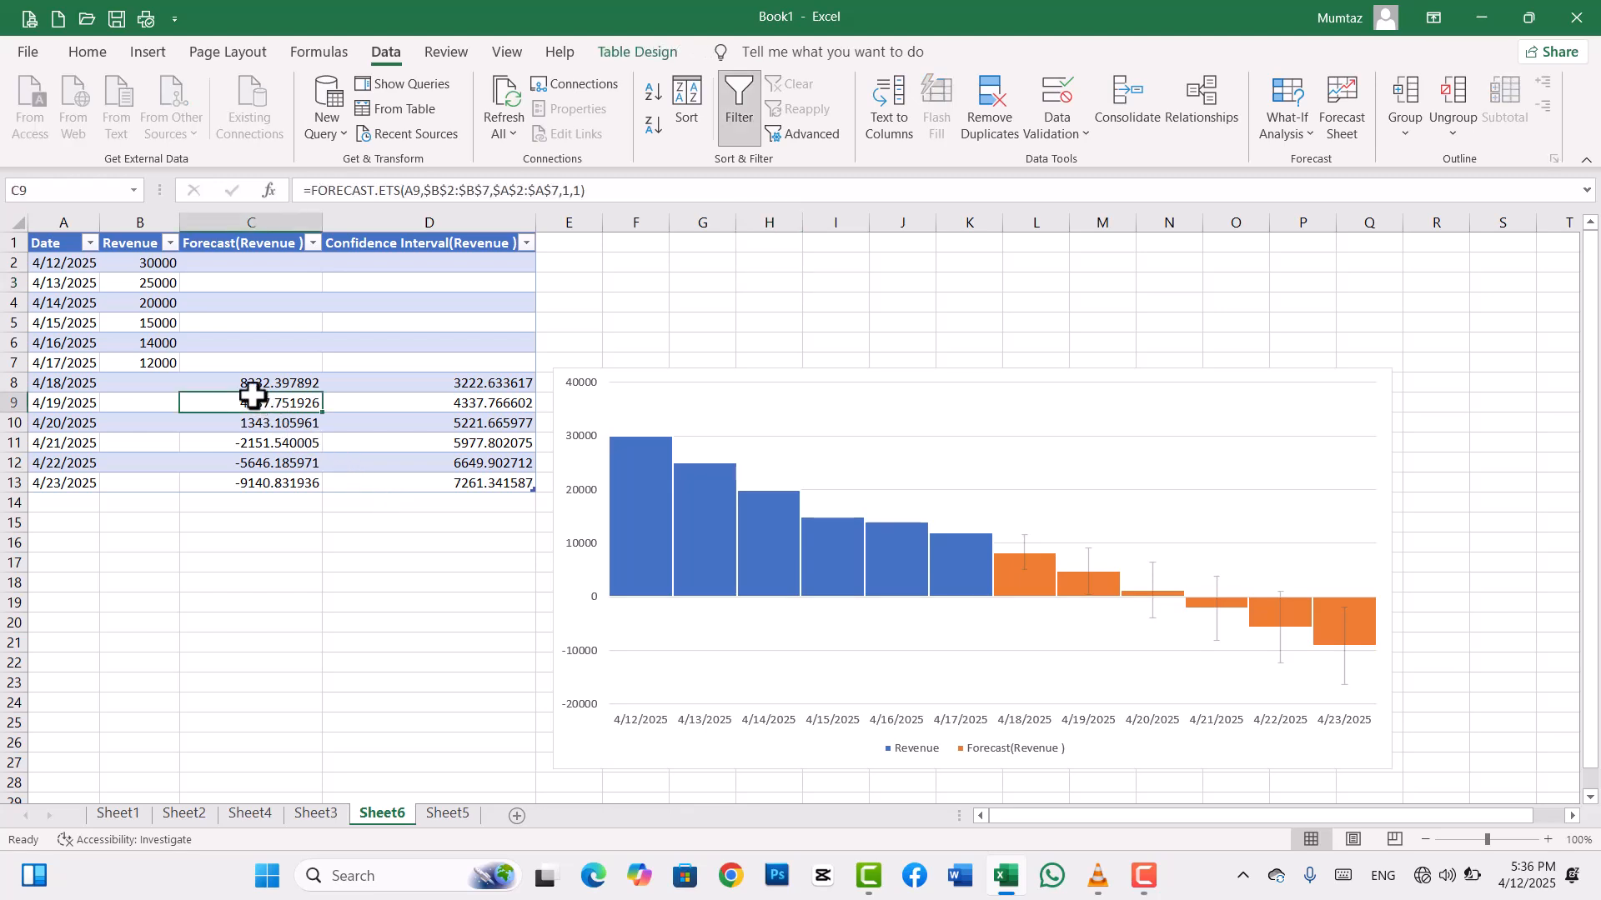
pyautogui.click(246, 386)
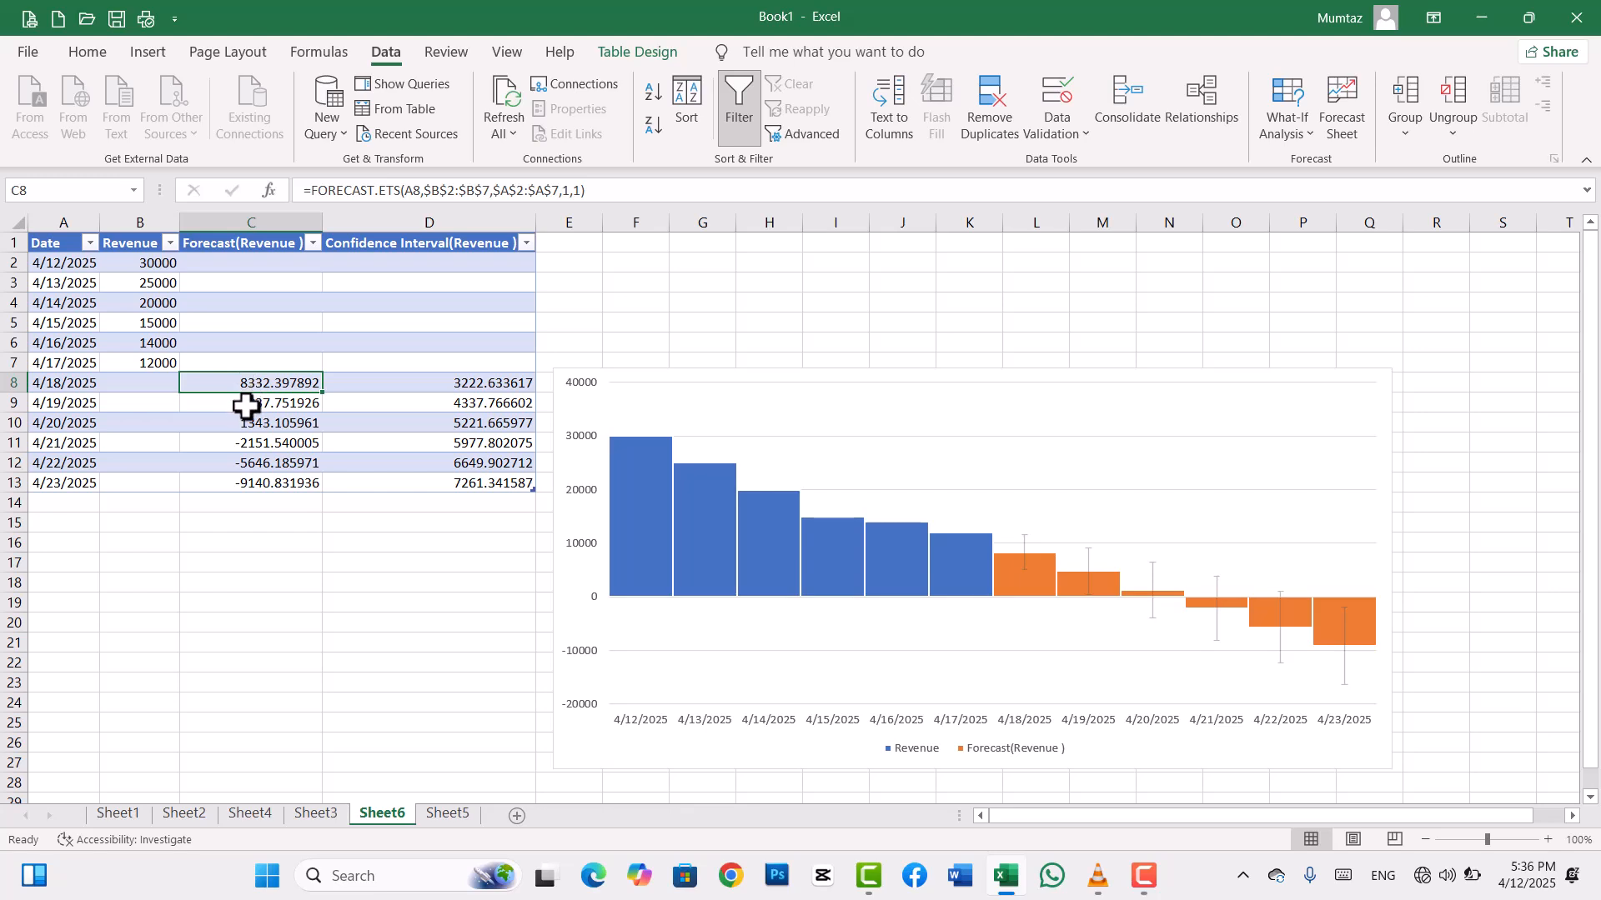
pyautogui.click(243, 406)
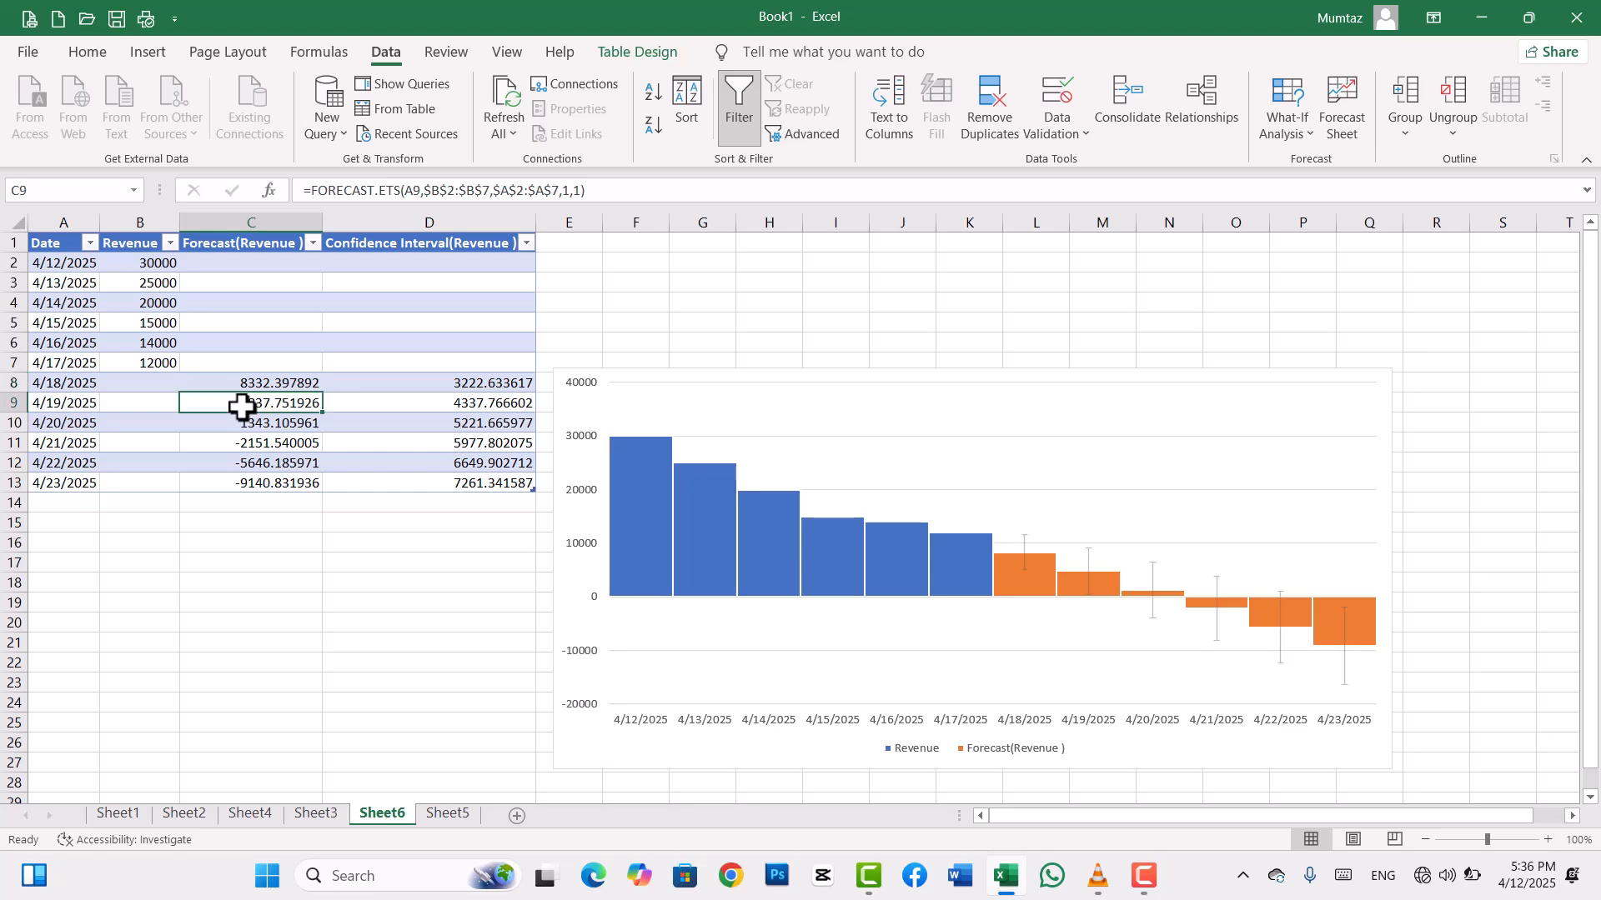
pyautogui.click(289, 427)
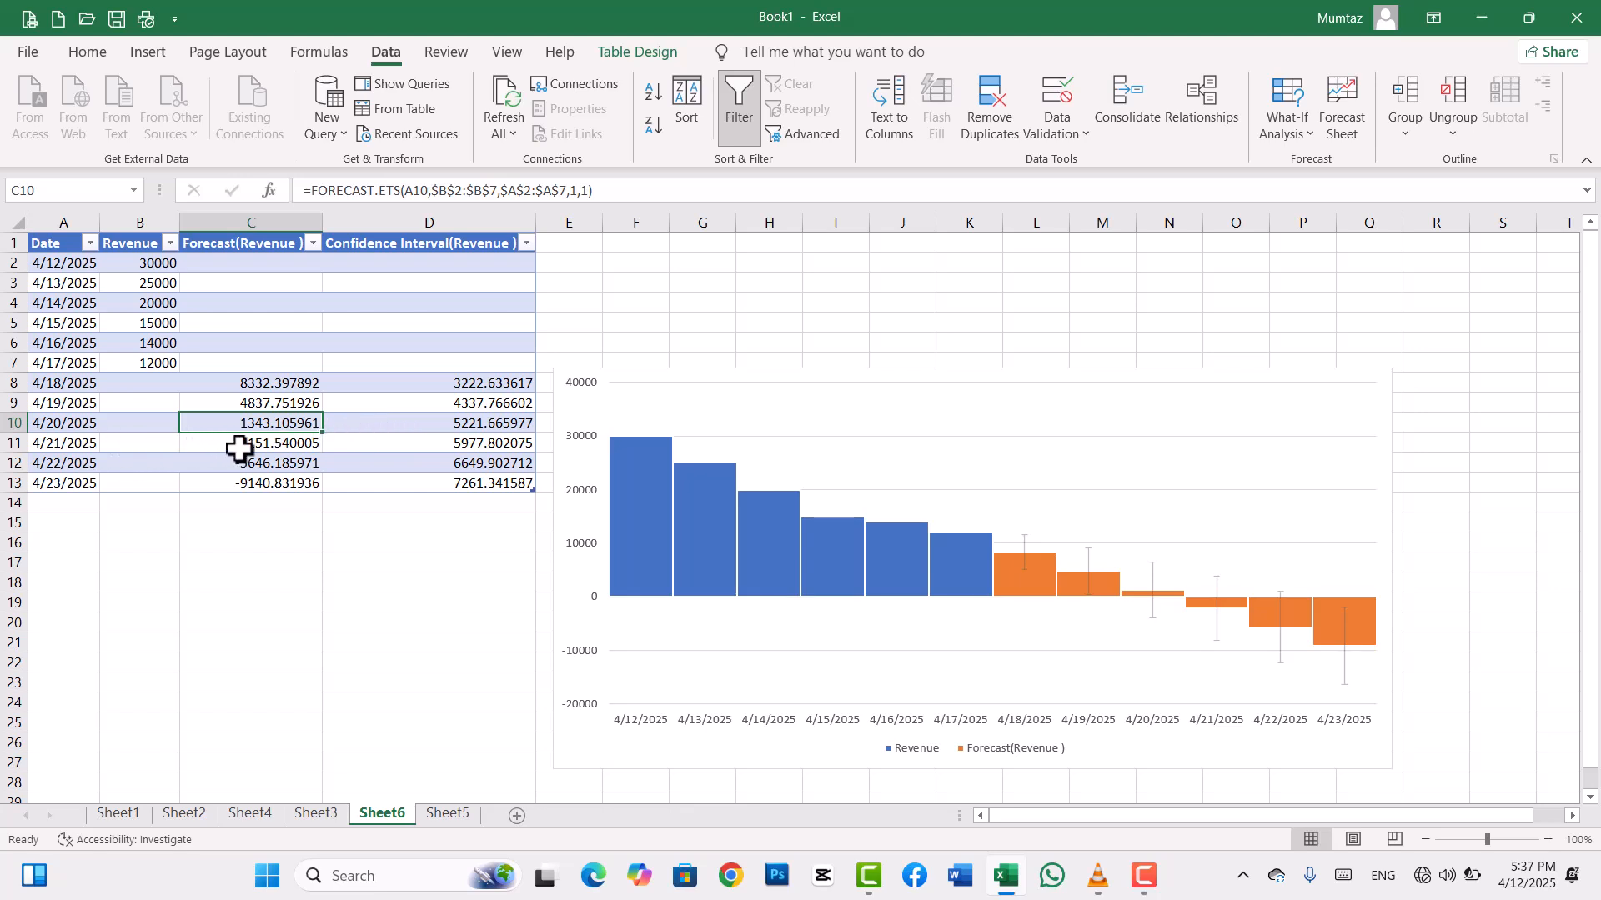
pyautogui.click(317, 443)
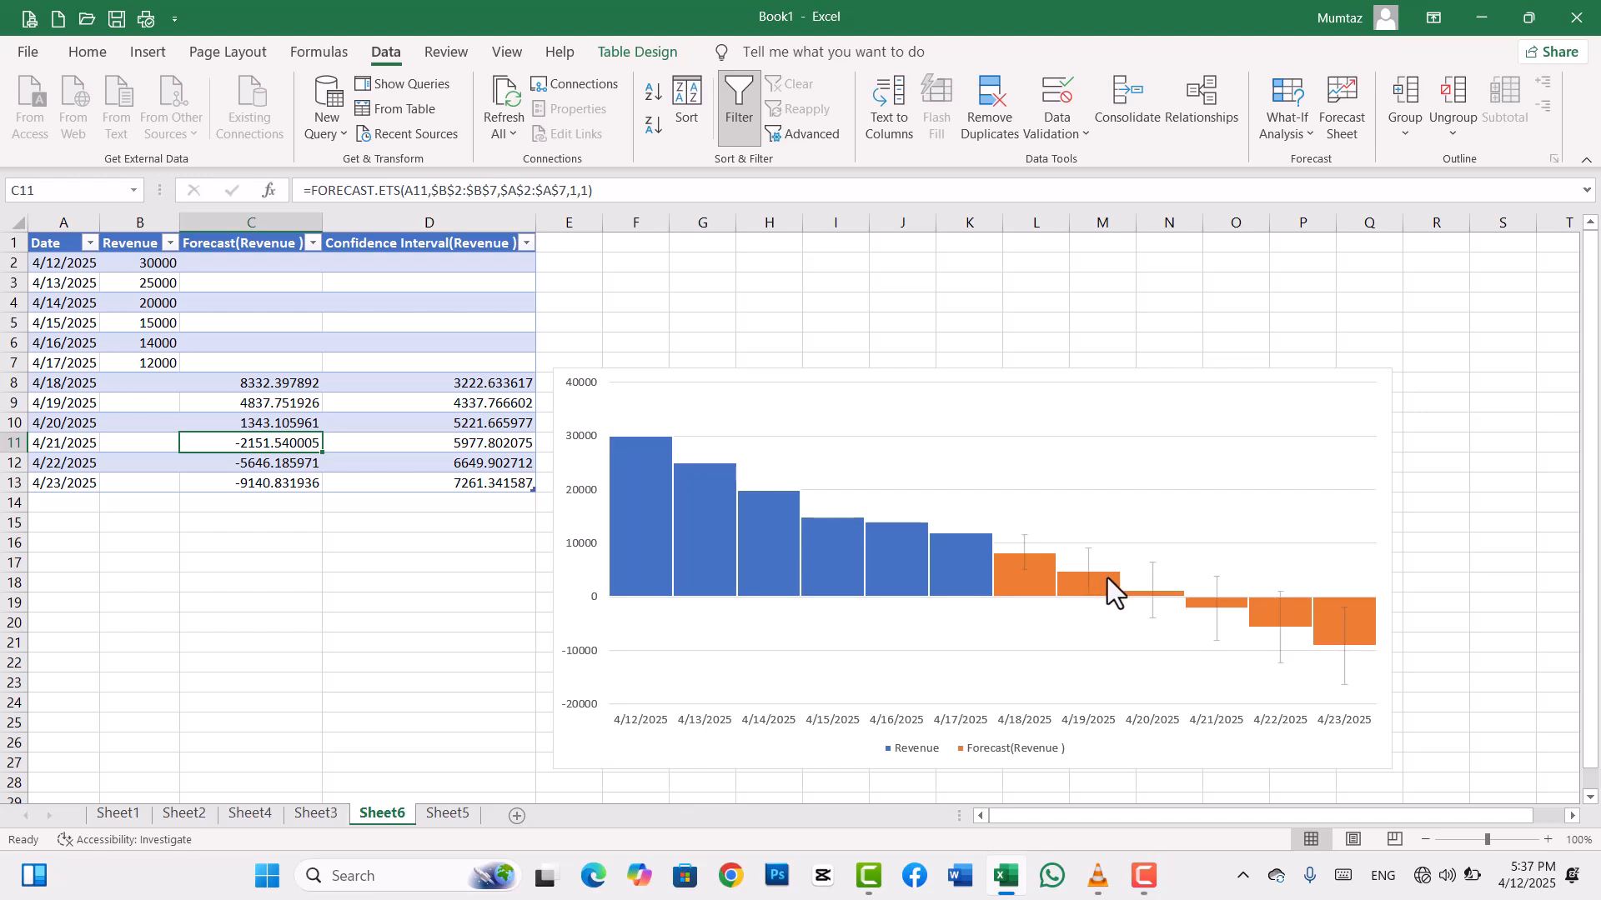
pyautogui.moveTo(1130, 589)
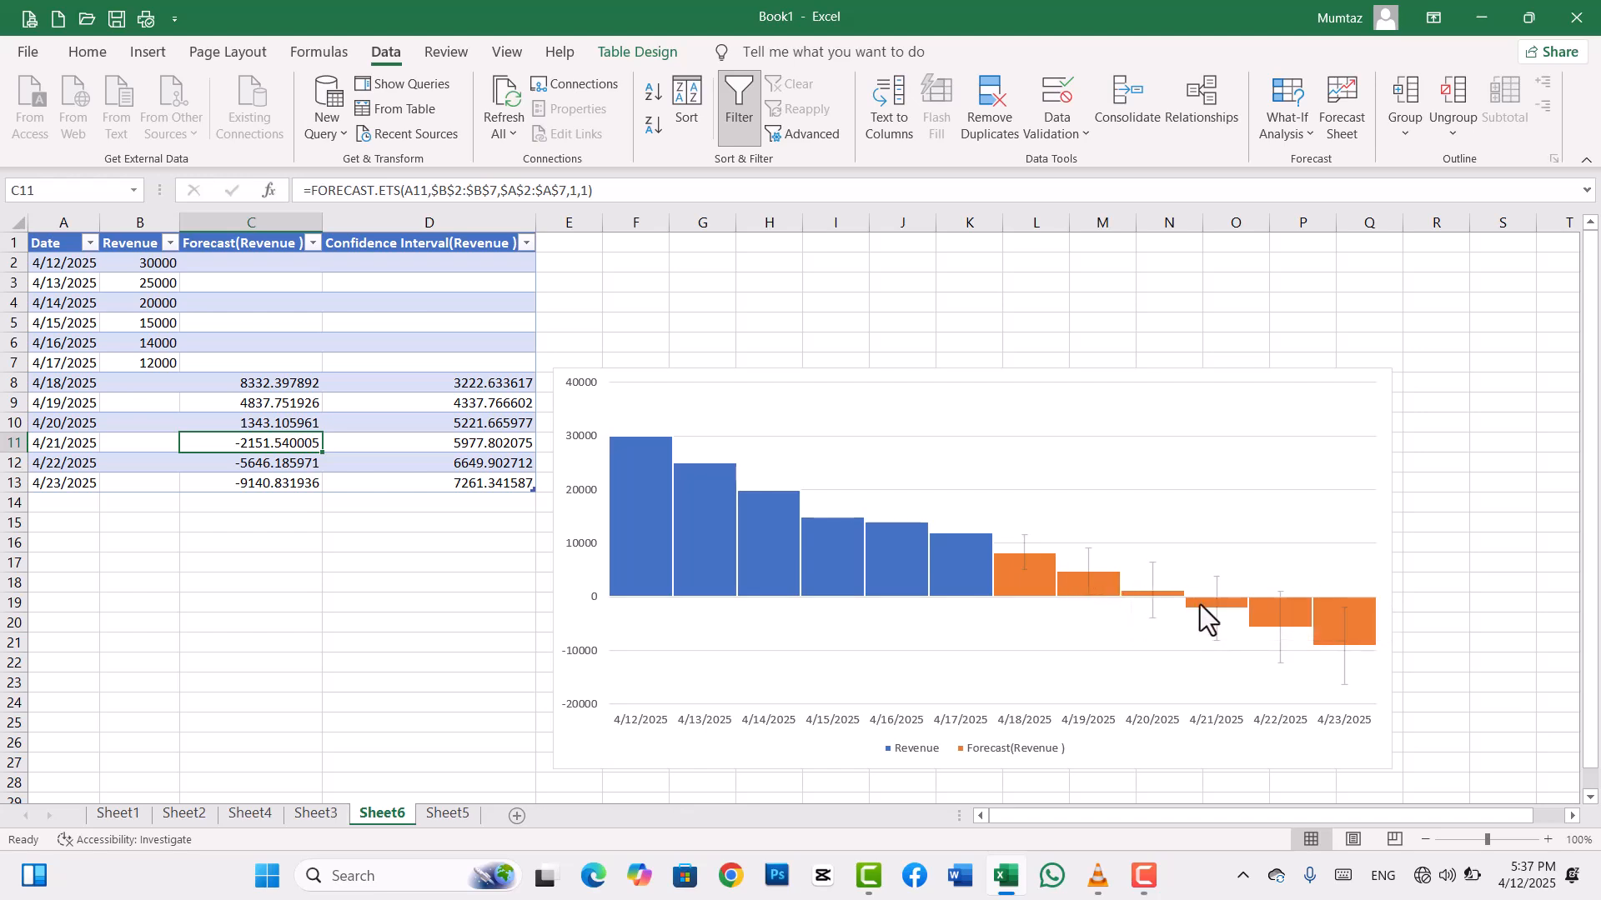